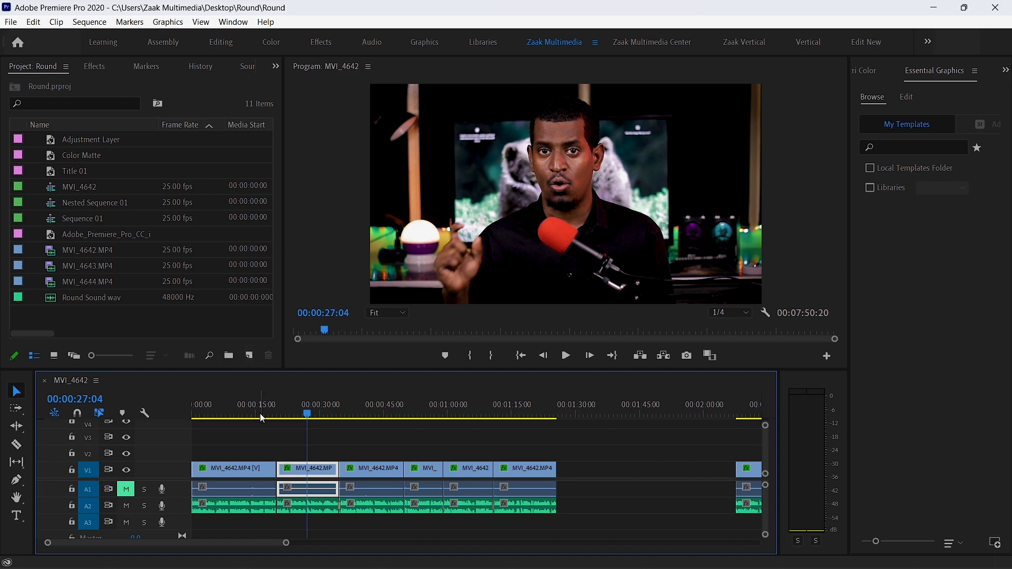
- Create a new sequence from the DSLR 1080p25 preset and name it Round
{"action": "left_click_drag", "start_coordinate": [310, 405], "coordinate": [321, 401]}
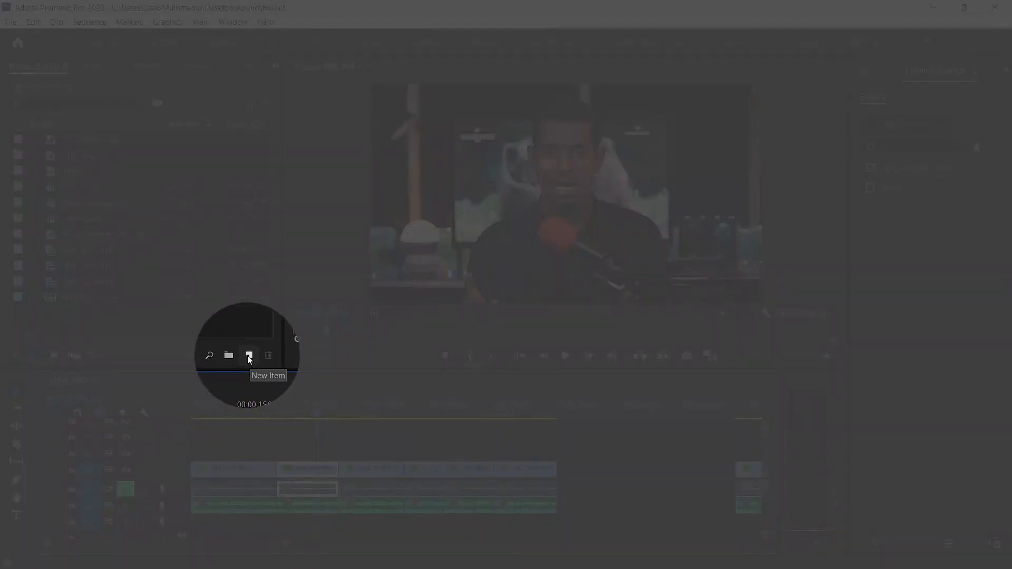
{"action": "left_click", "coordinate": [249, 356]}
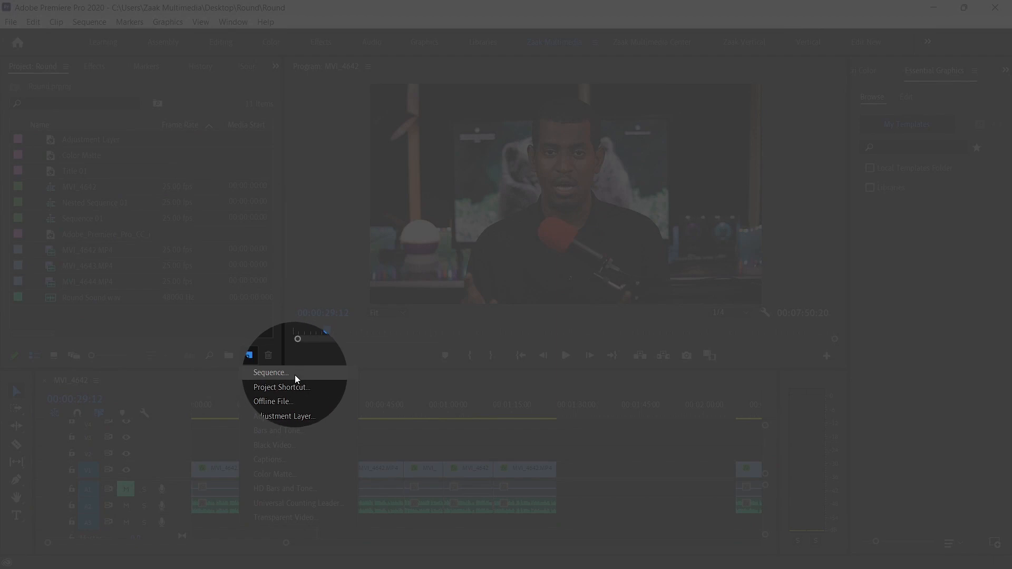
{"action": "left_click", "coordinate": [271, 372]}
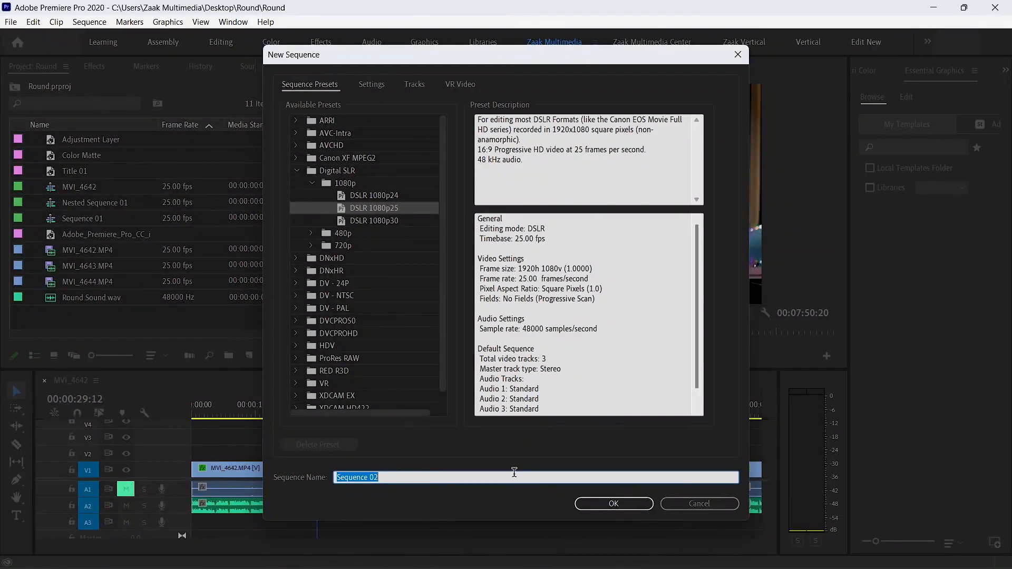
{"action": "type", "text": "r"}
{"action": "type", "text": "Round"}
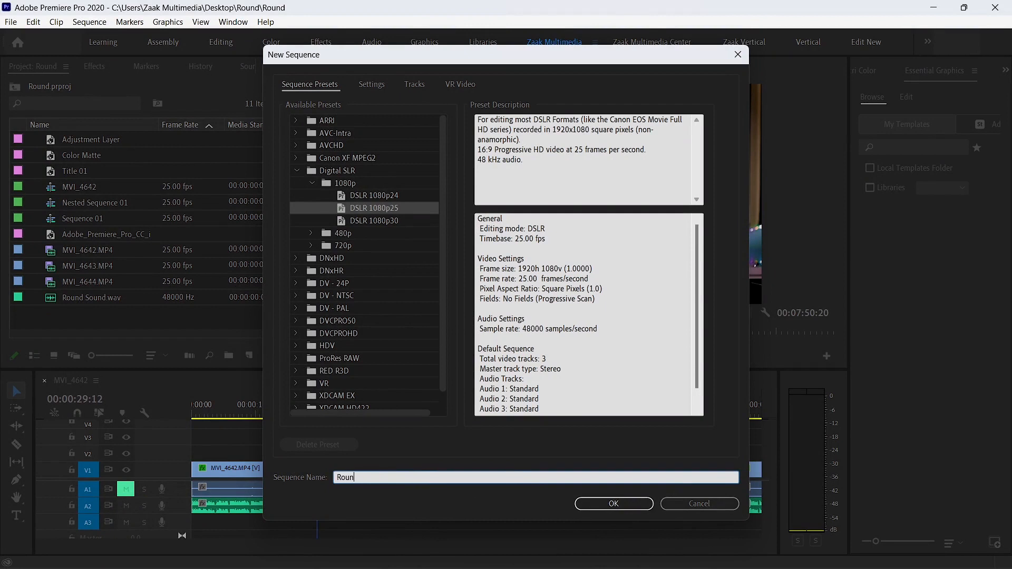
{"action": "left_click", "coordinate": [602, 502]}
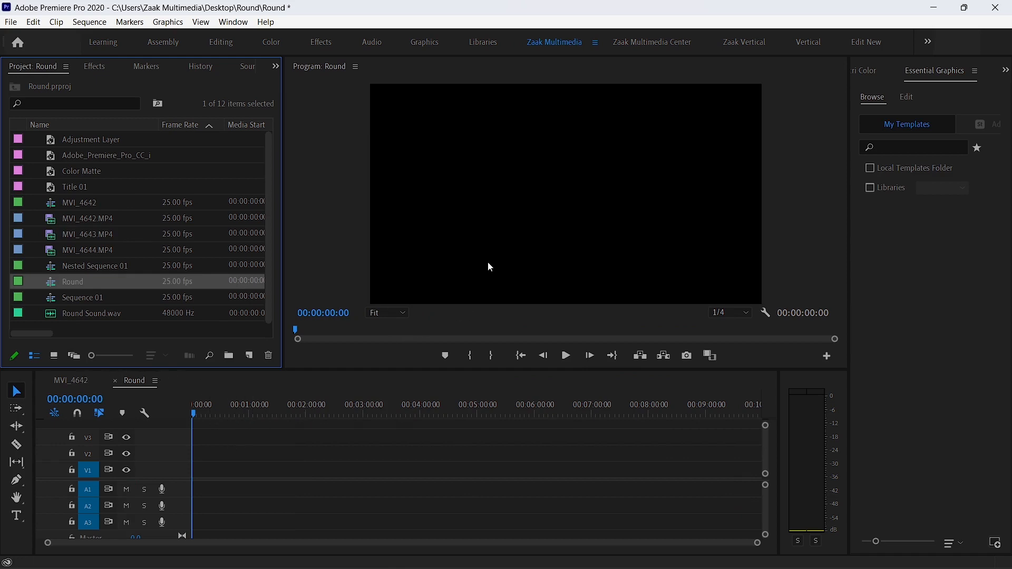
- Copy the selected second clip of the MVI_4642 sequence and paste it at the start of the Round sequence
{"action": "left_click", "coordinate": [71, 379]}
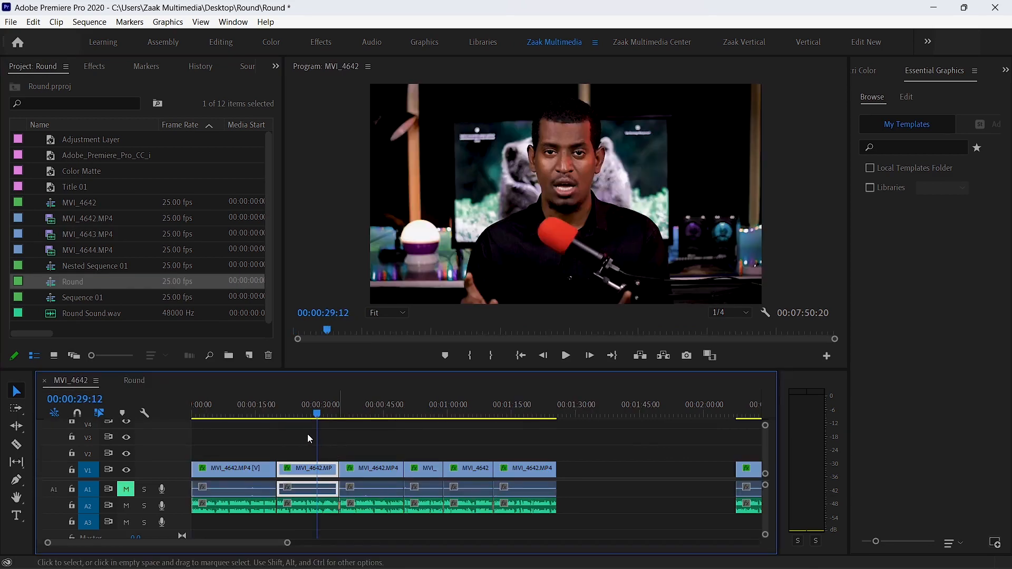
{"action": "left_click", "coordinate": [305, 413]}
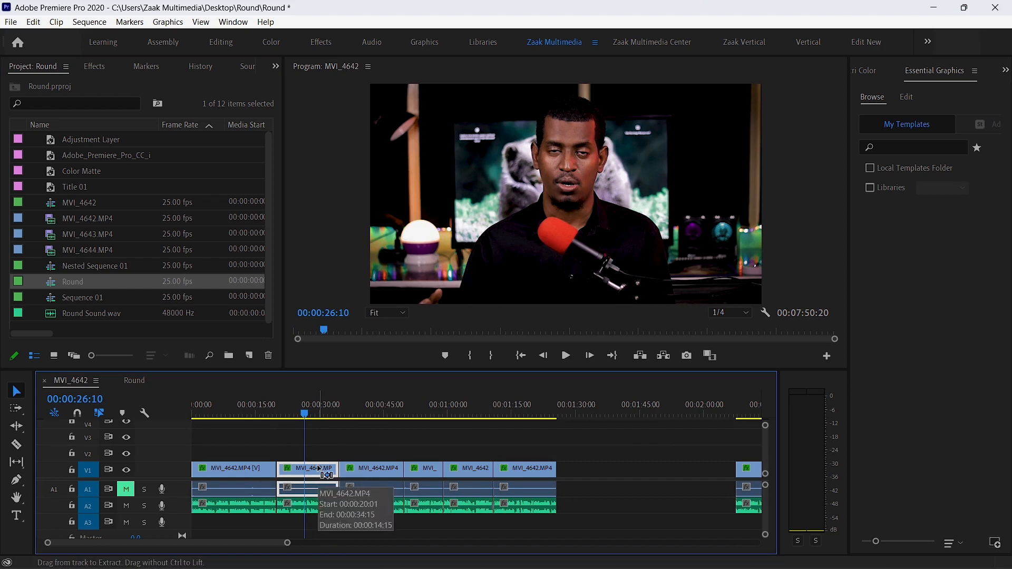
{"action": "left_click", "coordinate": [148, 382]}
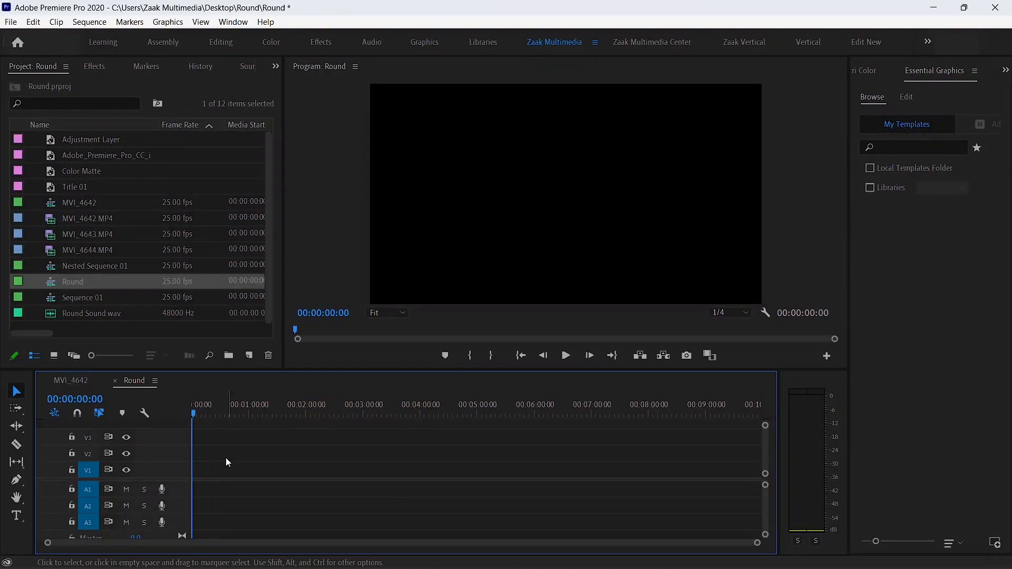
{"action": "key", "text": "ctrl+v"}
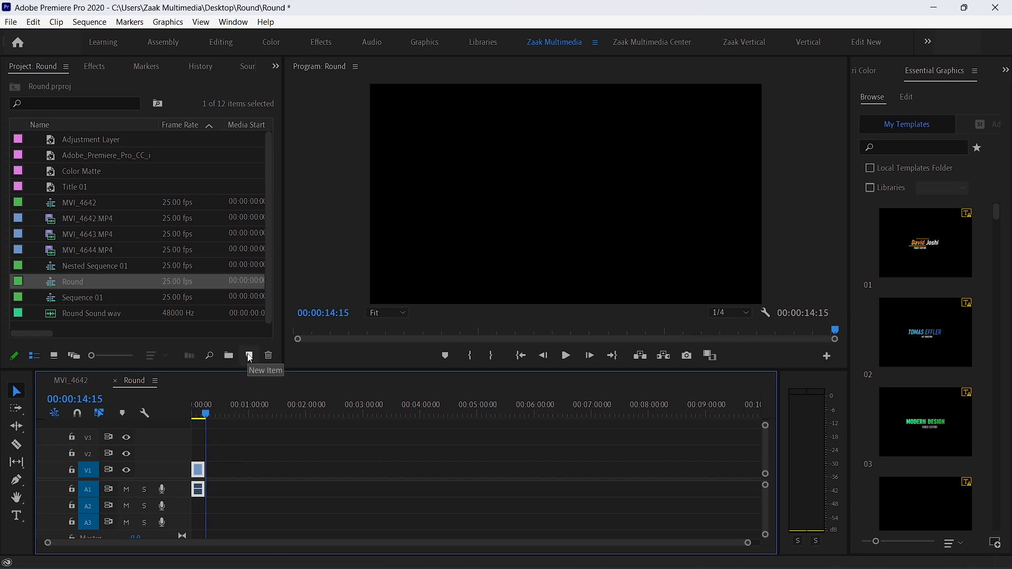
- Move the pasted MVI_4642.MP4 video from track V1 up to V2 in the Round sequence
{"action": "key", "text": "equal"}
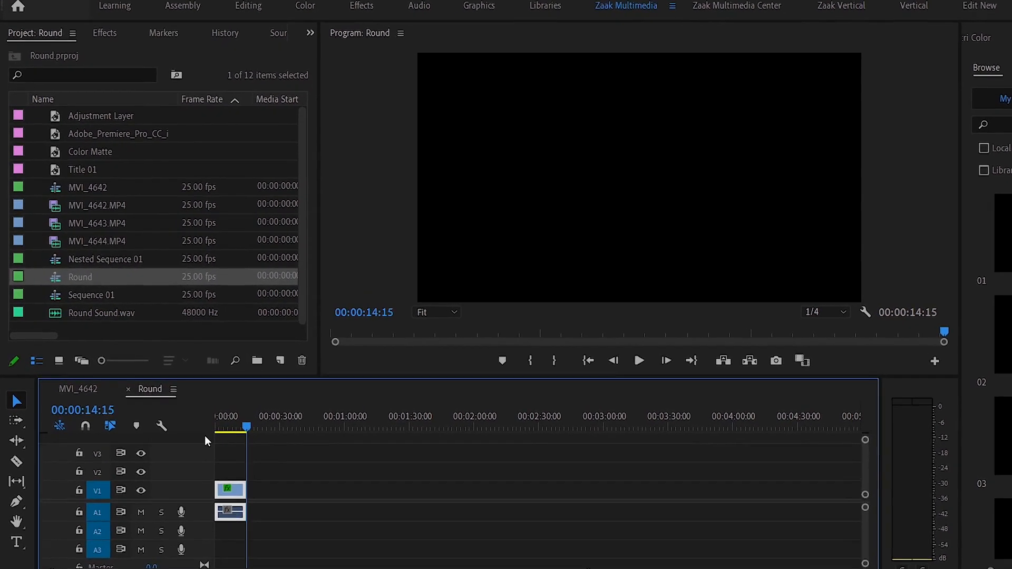
{"action": "key", "text": "equal"}
{"action": "key", "text": "equal"}
{"action": "key", "text": "equal"}
{"action": "left_click_drag", "start_coordinate": [333, 414], "coordinate": [313, 416]}
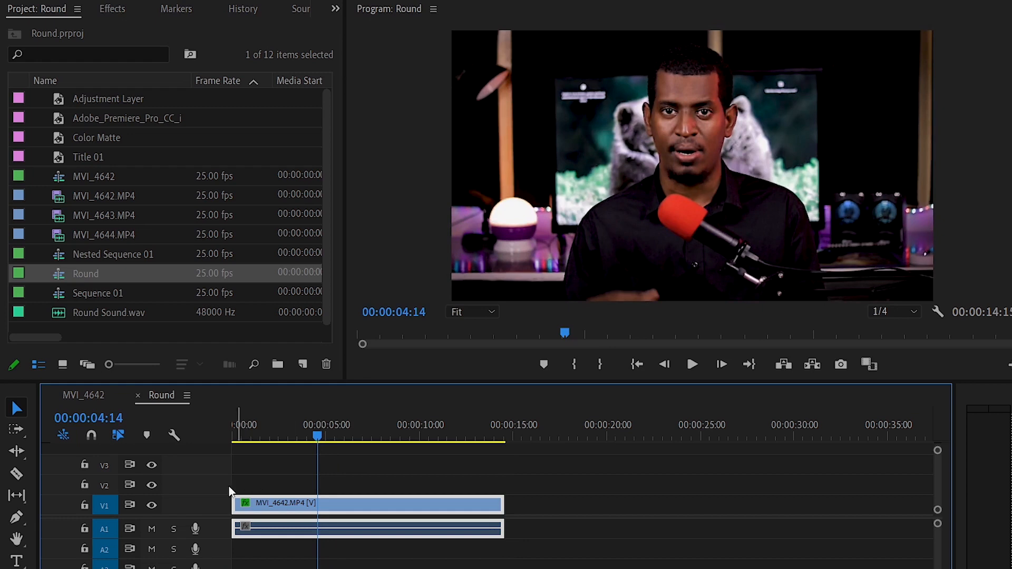
{"action": "left_click", "coordinate": [300, 432]}
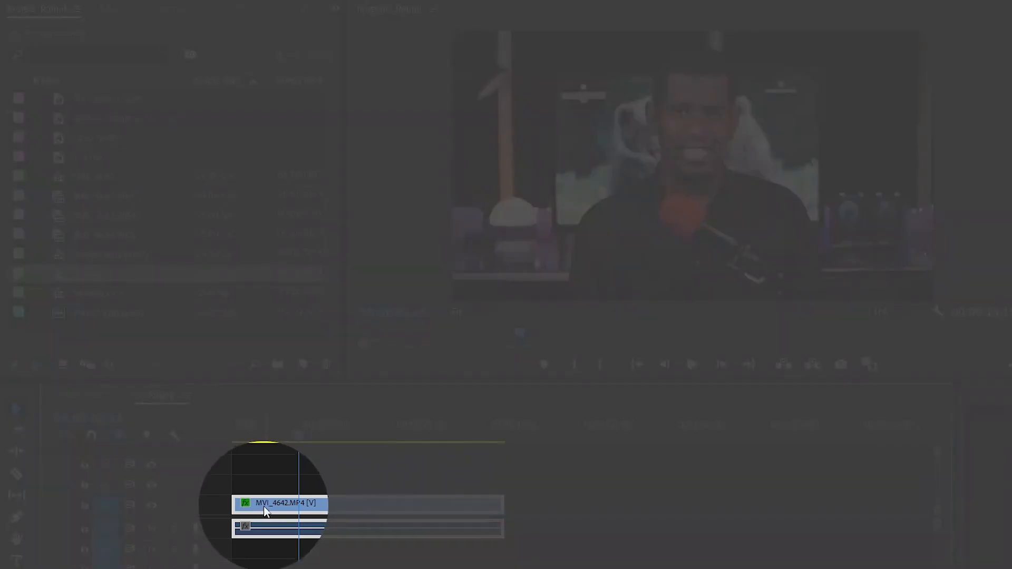
{"action": "left_click_drag", "start_coordinate": [259, 504], "coordinate": [261, 486]}
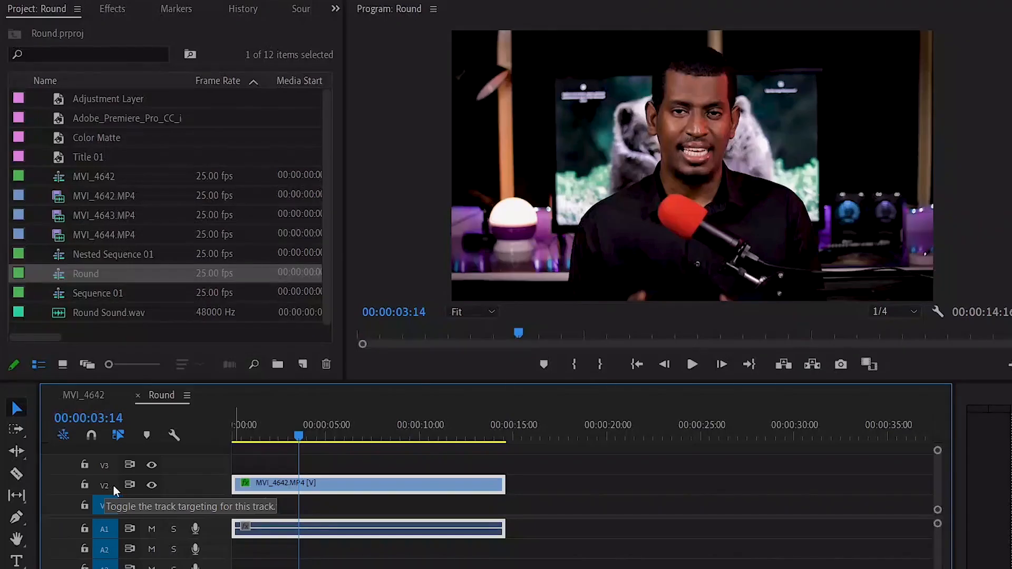
- Create a white (FFFFFF) color matte at 1920 by 1080 and 25 fps, keeping the name Color Matte
{"action": "left_click_drag", "start_coordinate": [291, 428], "coordinate": [293, 428]}
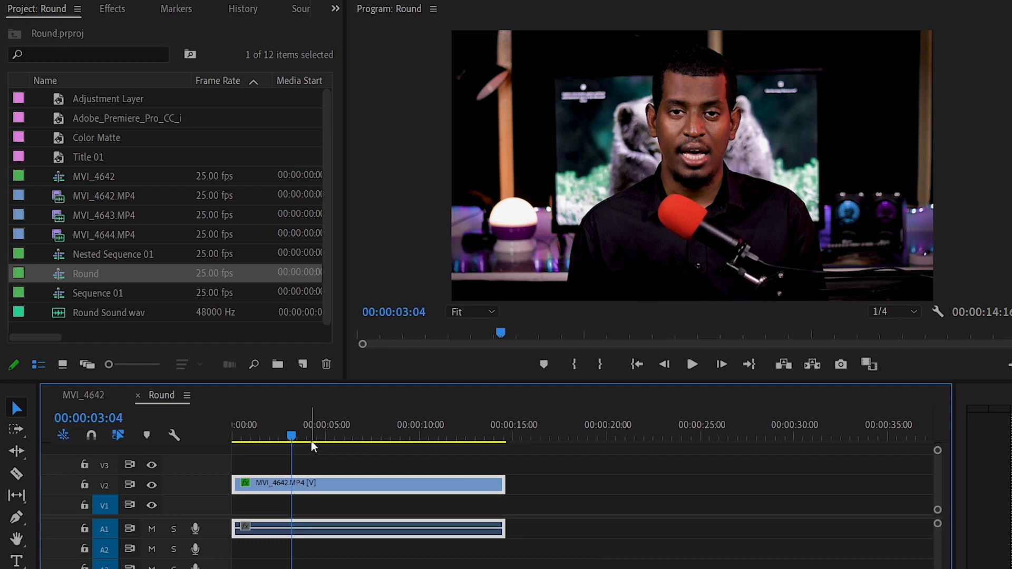
{"action": "left_click", "coordinate": [303, 365]}
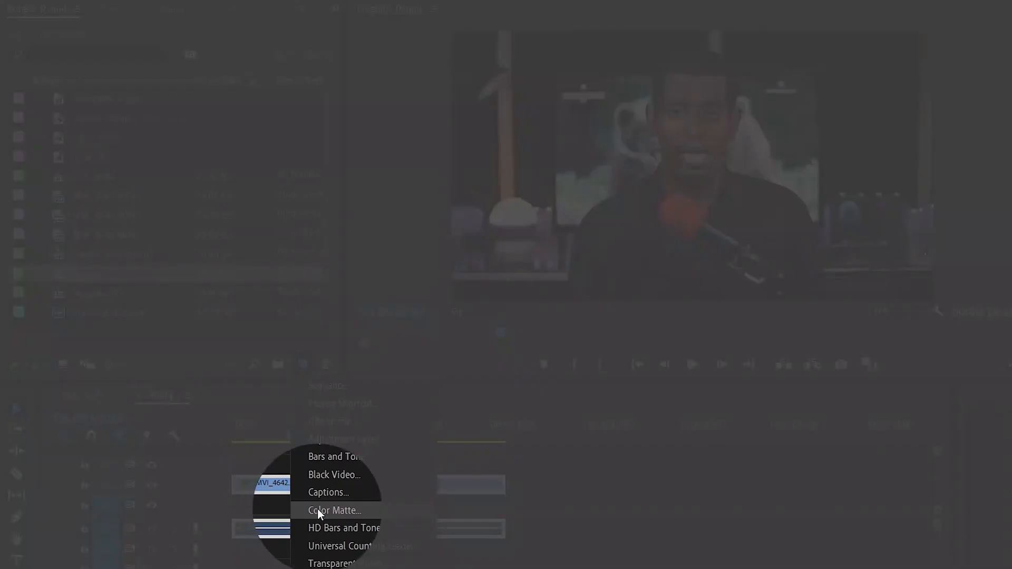
{"action": "left_click", "coordinate": [343, 508]}
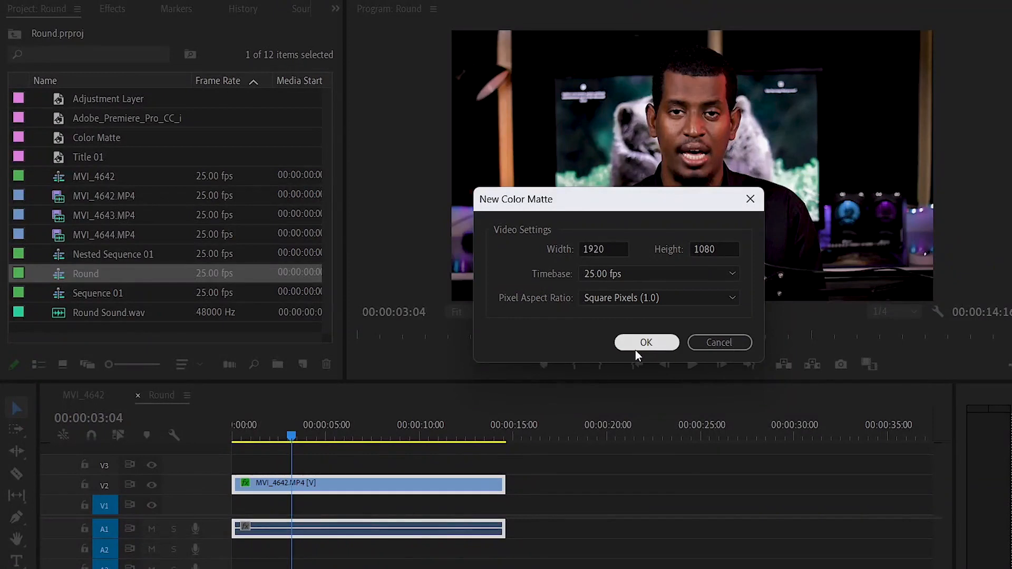
{"action": "left_click", "coordinate": [633, 347]}
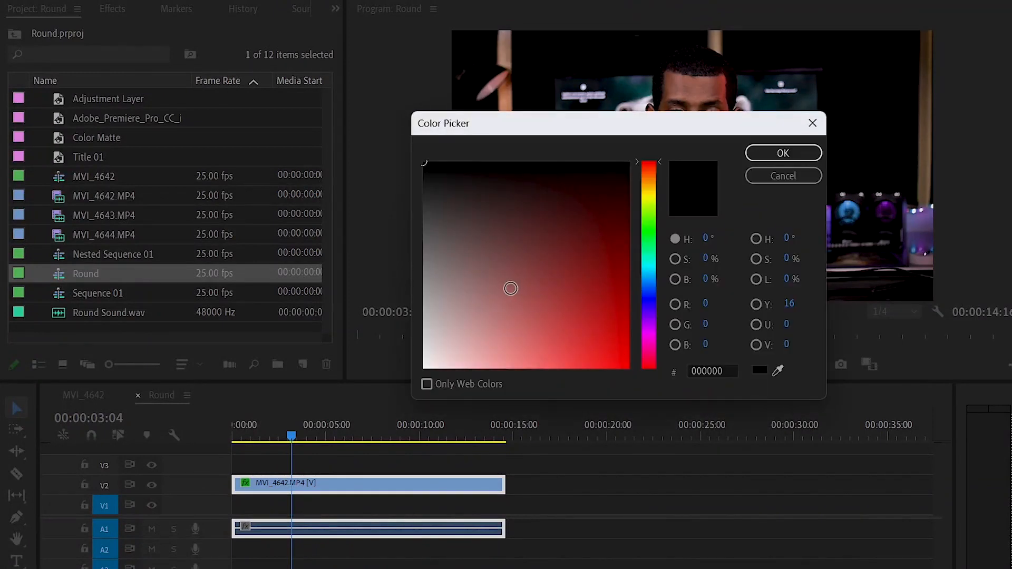
{"action": "left_click", "coordinate": [424, 364]}
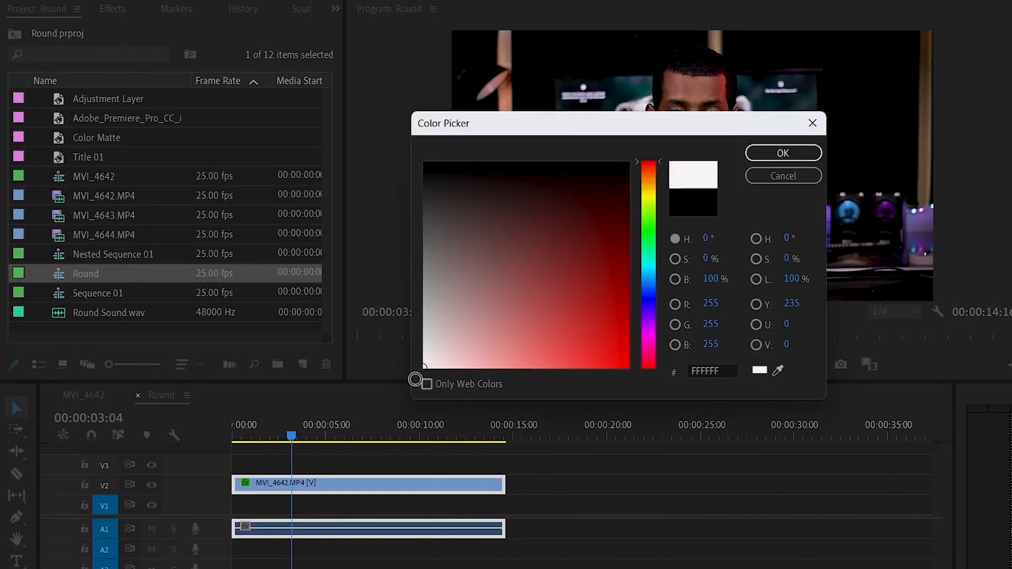
{"action": "left_click", "coordinate": [757, 154]}
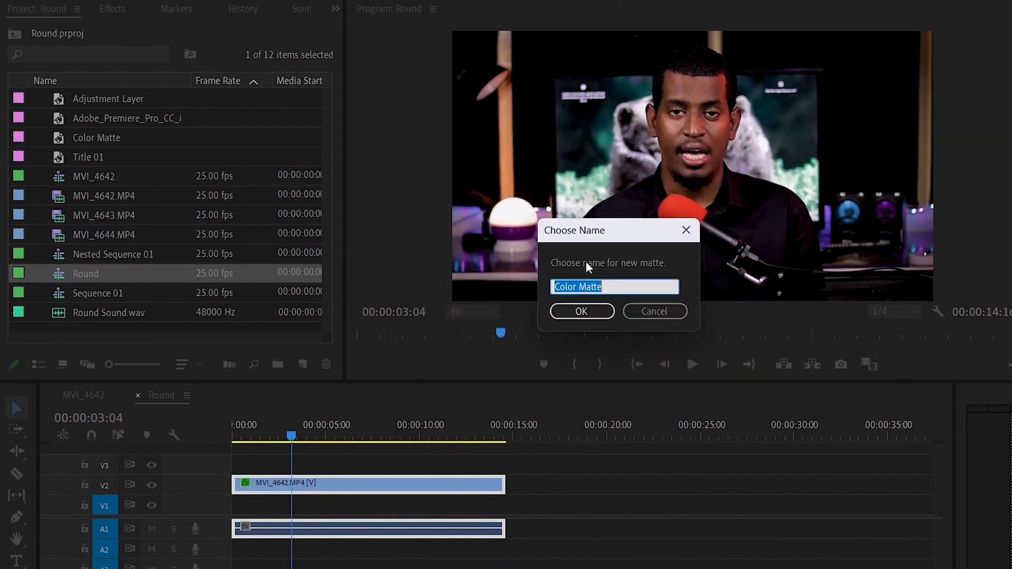
{"action": "left_click", "coordinate": [580, 312]}
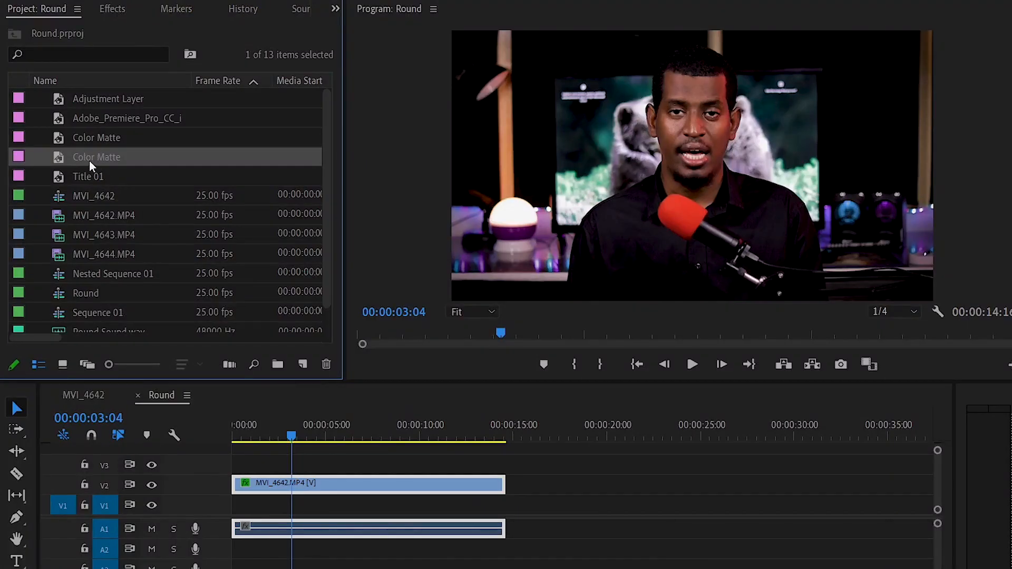
- Place the new color matte at the start of V1, turn snapping on and extend the matte to the video clip's end
{"action": "left_click_drag", "start_coordinate": [83, 157], "coordinate": [235, 517]}
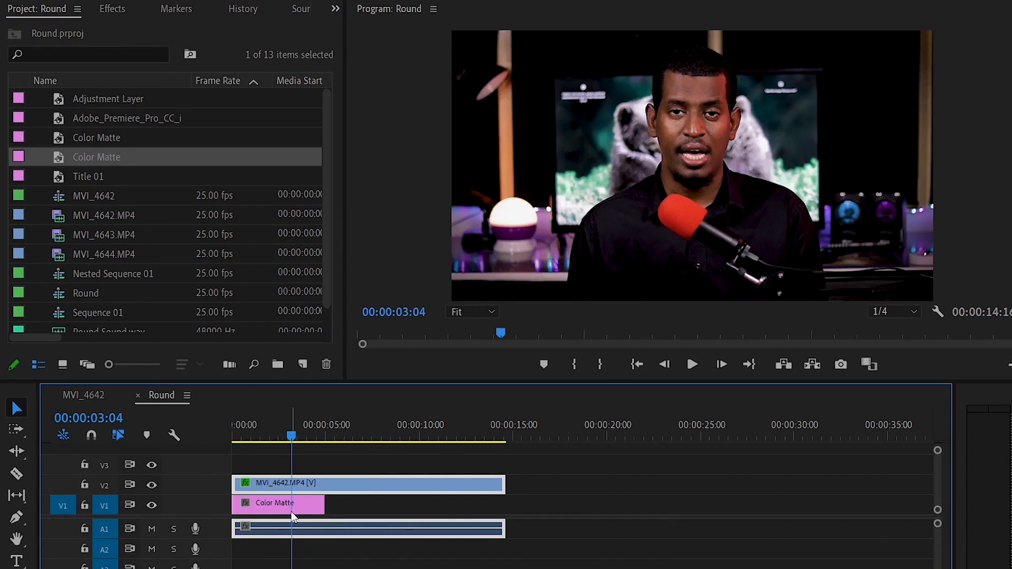
{"action": "left_click", "coordinate": [299, 507]}
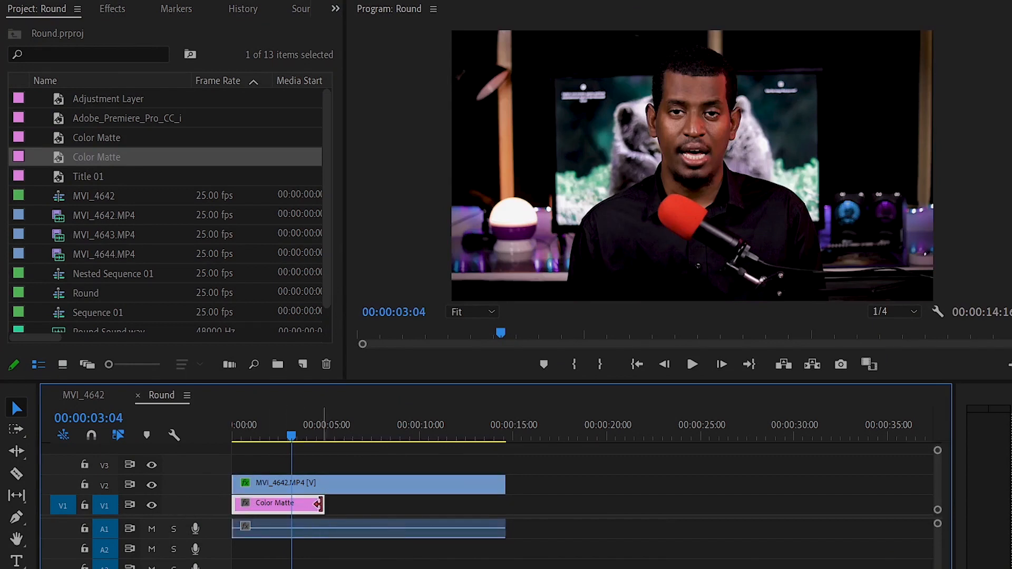
{"action": "left_click_drag", "start_coordinate": [324, 504], "coordinate": [479, 501]}
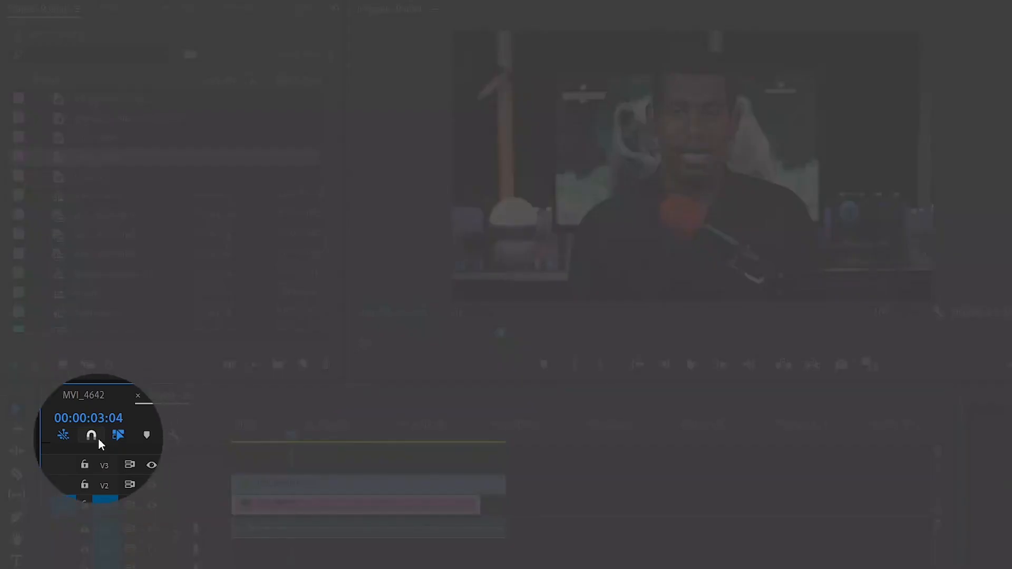
{"action": "left_click", "coordinate": [89, 438]}
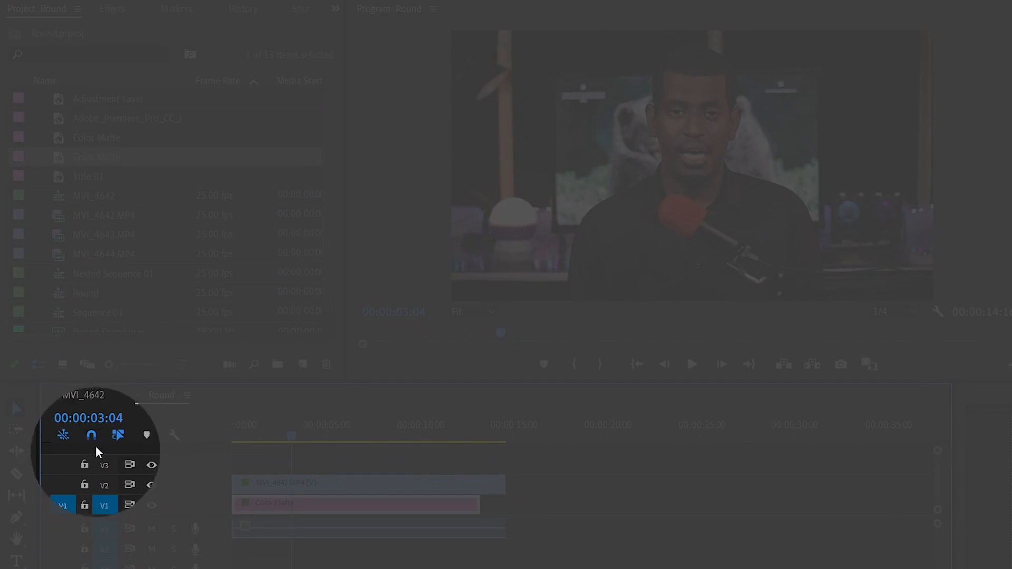
{"action": "left_click_drag", "start_coordinate": [477, 502], "coordinate": [496, 506]}
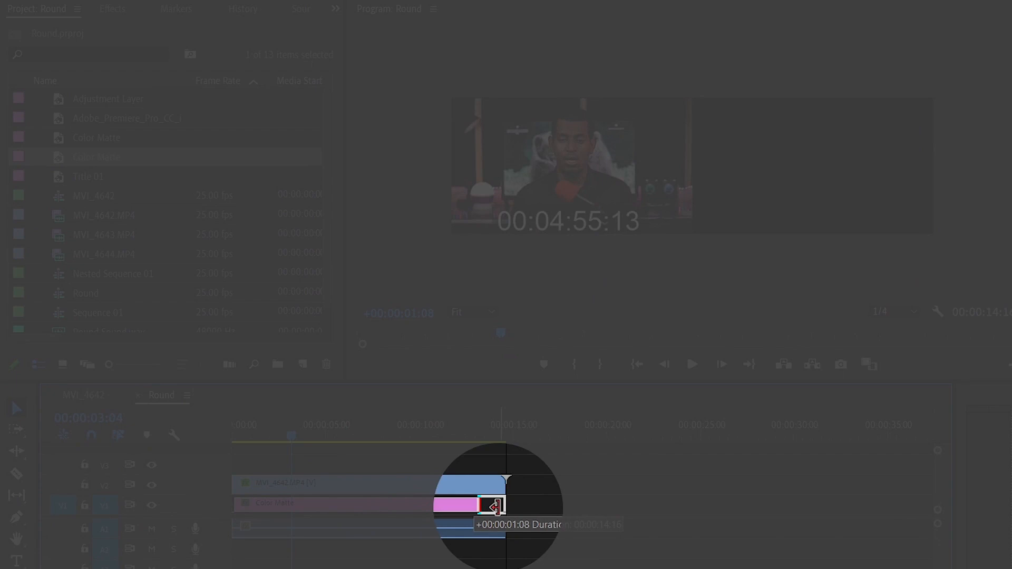
{"action": "left_click_drag", "start_coordinate": [495, 506], "coordinate": [539, 506]}
{"action": "left_click_drag", "start_coordinate": [548, 506], "coordinate": [499, 506]}
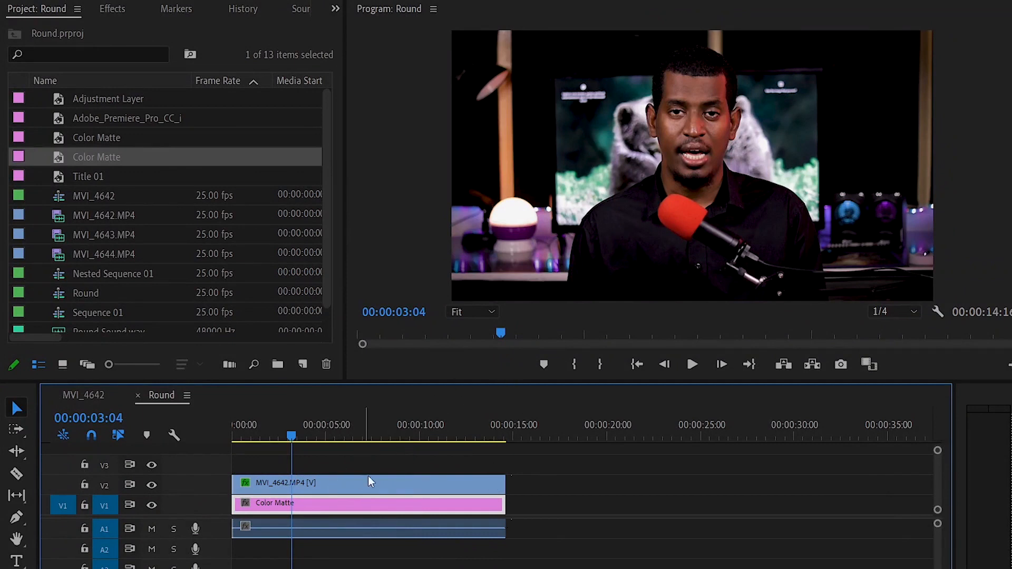
- Open the V2 clip's effect controls, move that panel beside Effects and set the clip's scale to 75
{"action": "left_click_drag", "start_coordinate": [290, 429], "coordinate": [277, 430]}
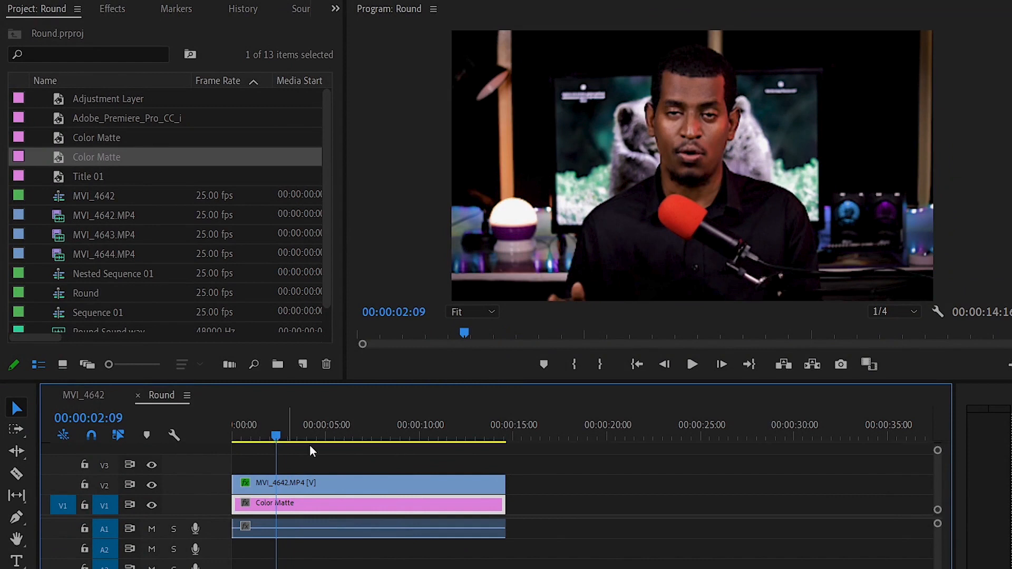
{"action": "left_click", "coordinate": [336, 490]}
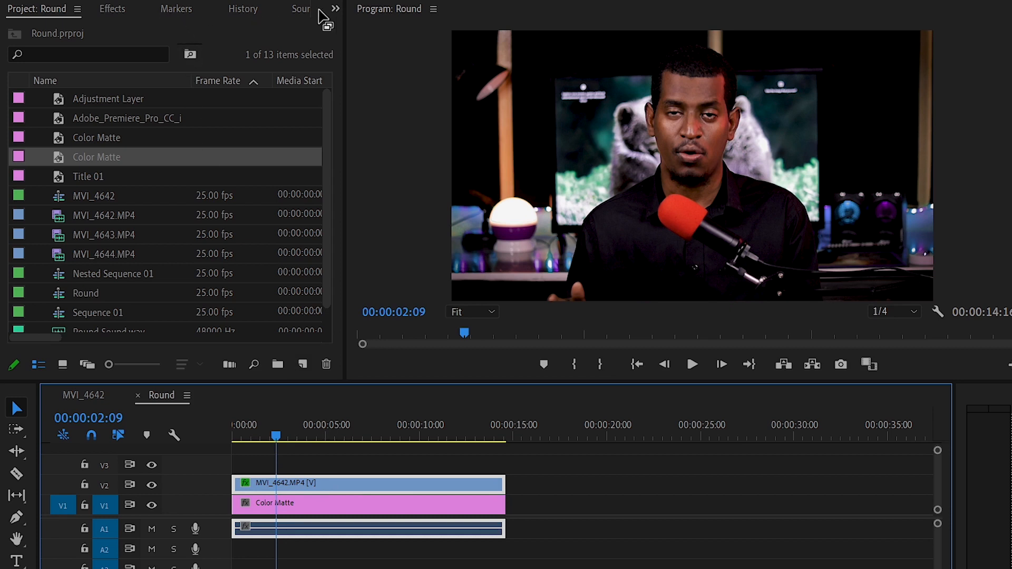
{"action": "left_click", "coordinate": [335, 8]}
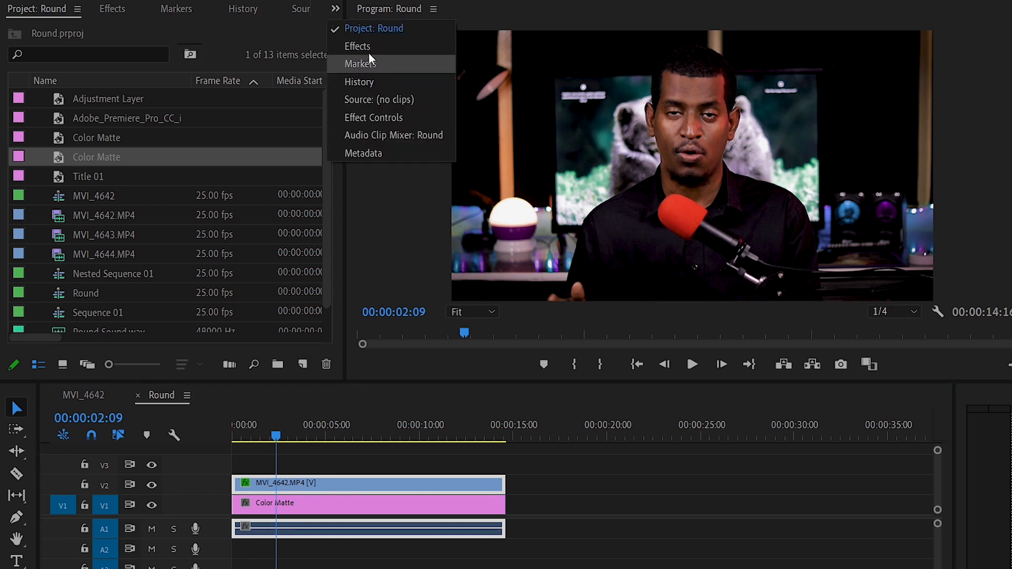
{"action": "left_click", "coordinate": [367, 117]}
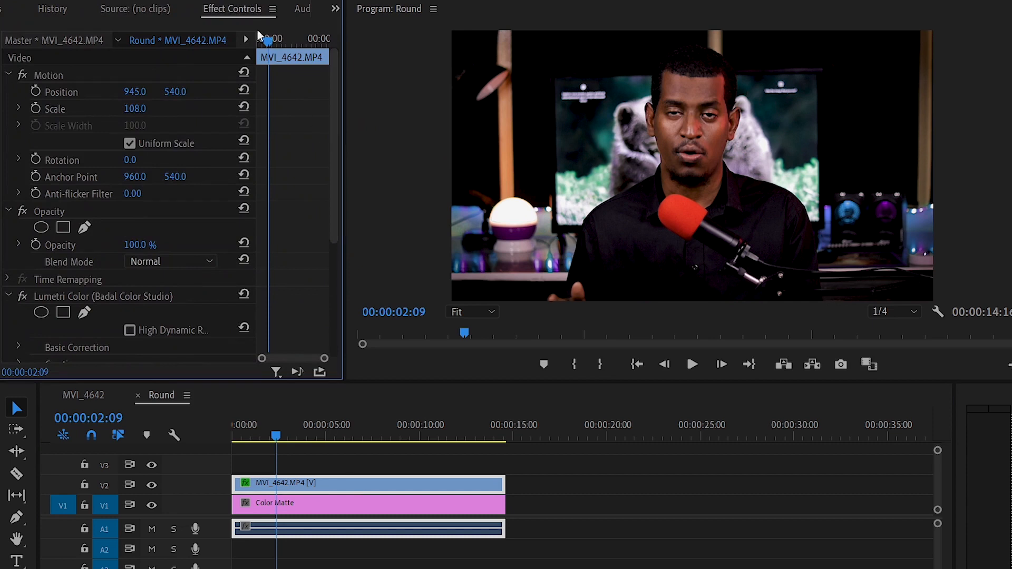
{"action": "left_click_drag", "start_coordinate": [242, 14], "coordinate": [197, 29]}
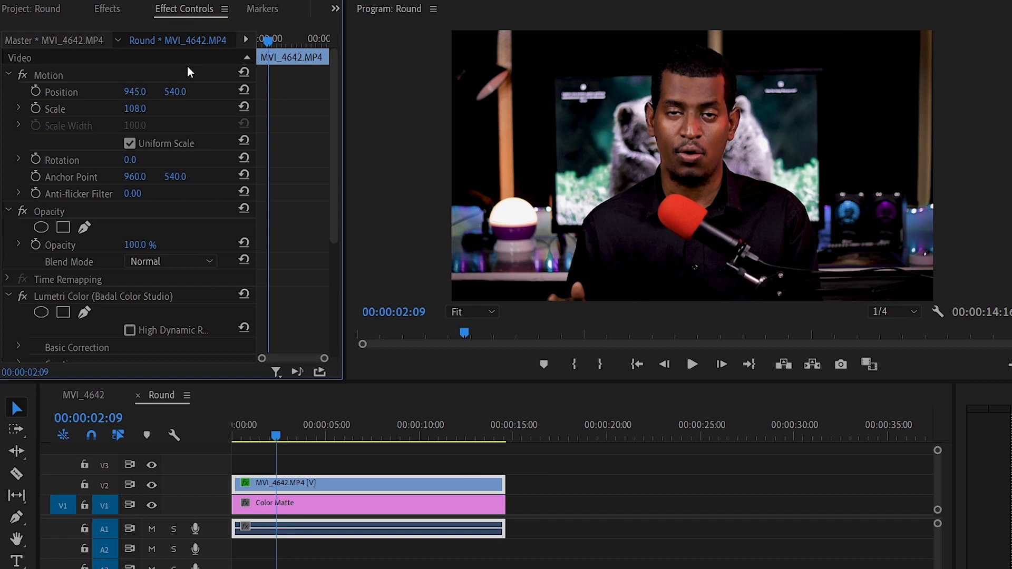
{"action": "left_click_drag", "start_coordinate": [154, 113], "coordinate": [136, 113]}
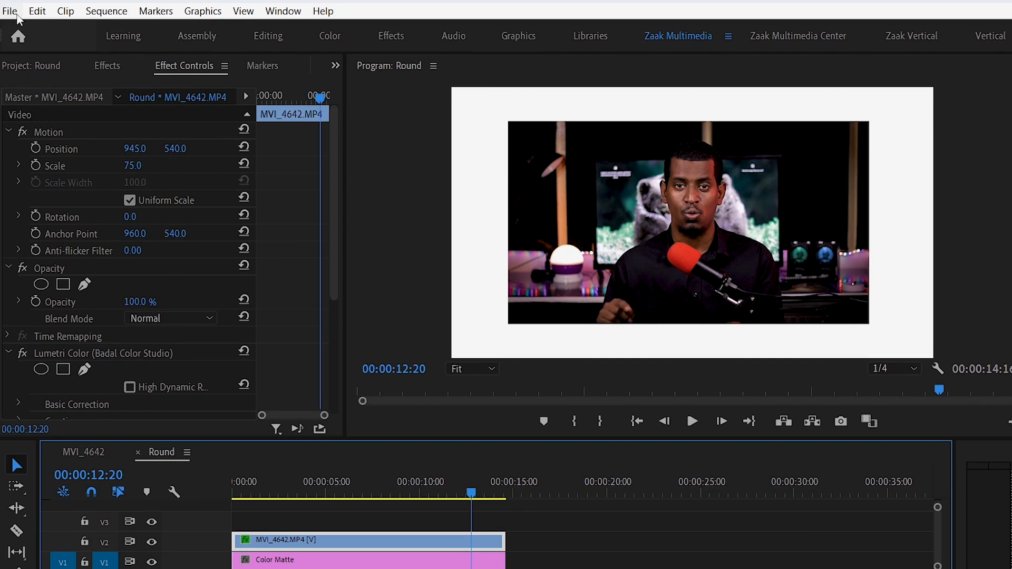
- Create a legacy title named Round at 1920 by 1080, 25 fps and square pixels
{"action": "left_click", "coordinate": [10, 11]}
{"action": "mouse_move", "coordinate": [37, 11]}
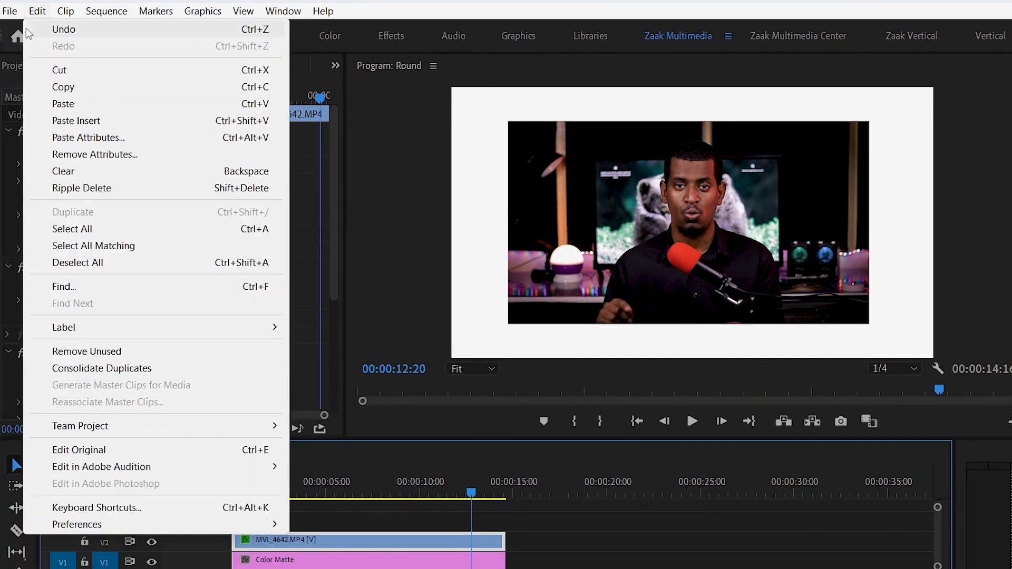
{"action": "mouse_move", "coordinate": [35, 29]}
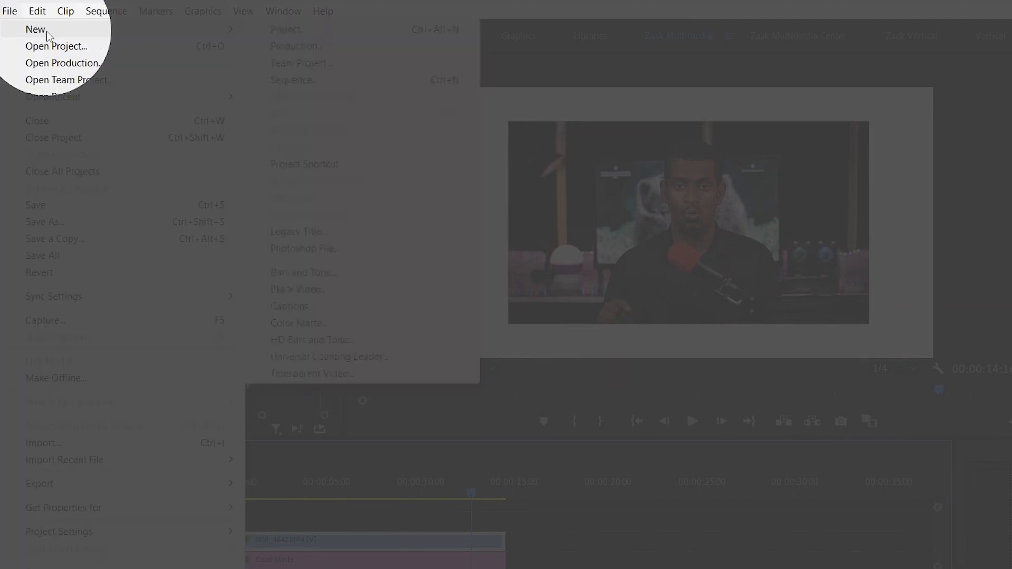
{"action": "left_click", "coordinate": [308, 236]}
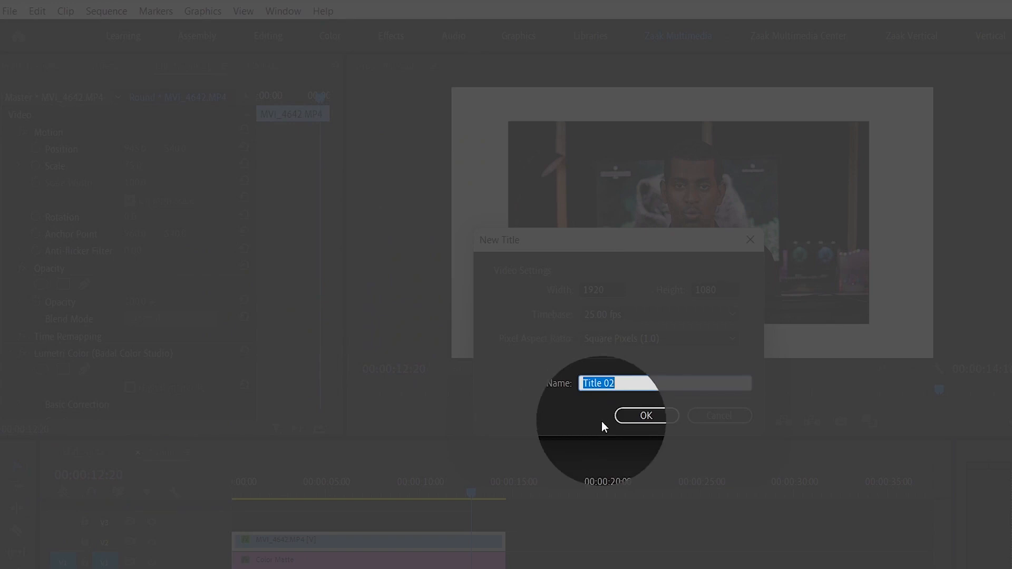
{"action": "type", "text": "Round"}
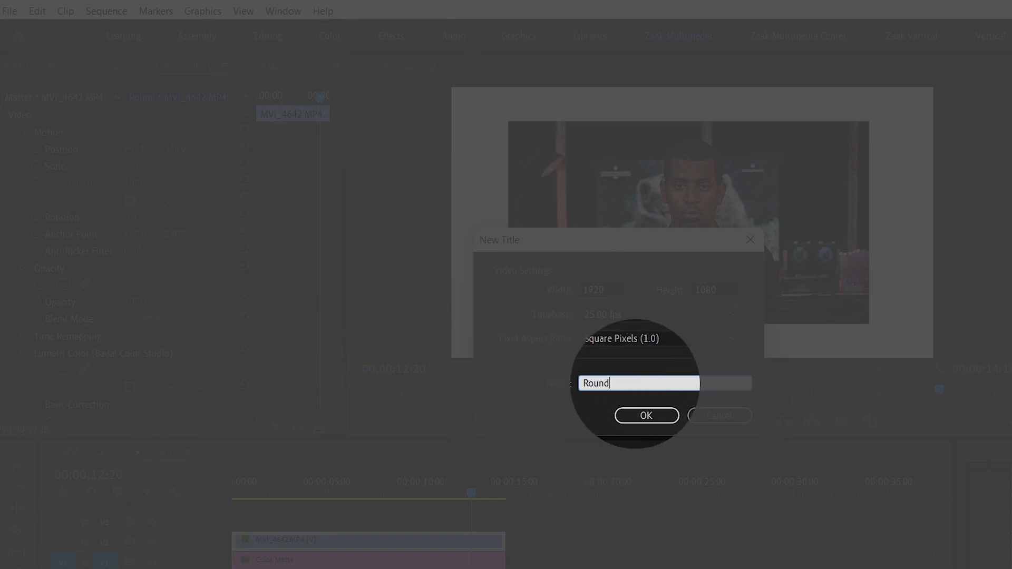
{"action": "left_click", "coordinate": [654, 414]}
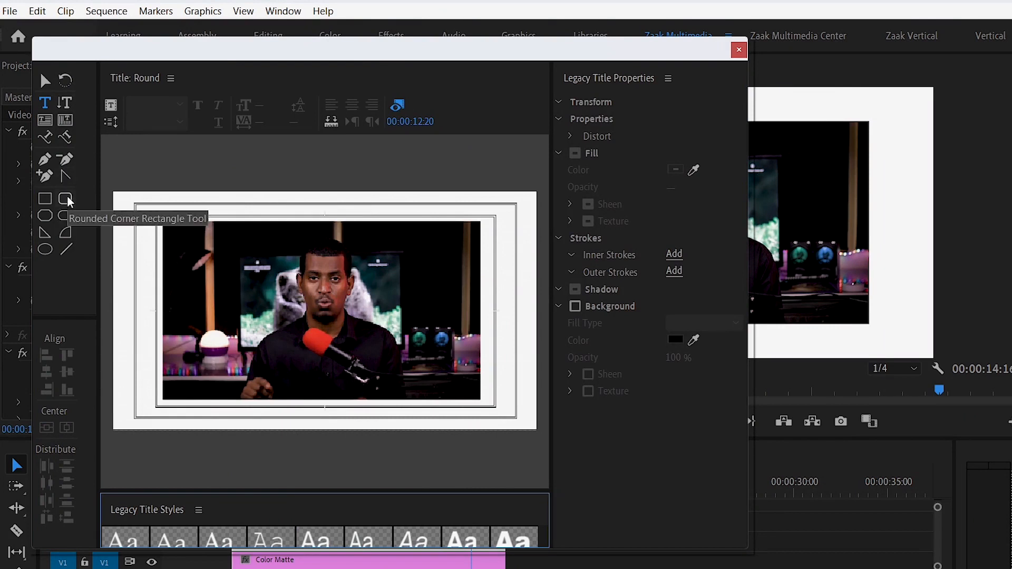
- Draw a rounded corner rectangle about 570 wide and 802 high over the person in the middle of the video frame
{"action": "left_click_drag", "start_coordinate": [291, 49], "coordinate": [534, 66]}
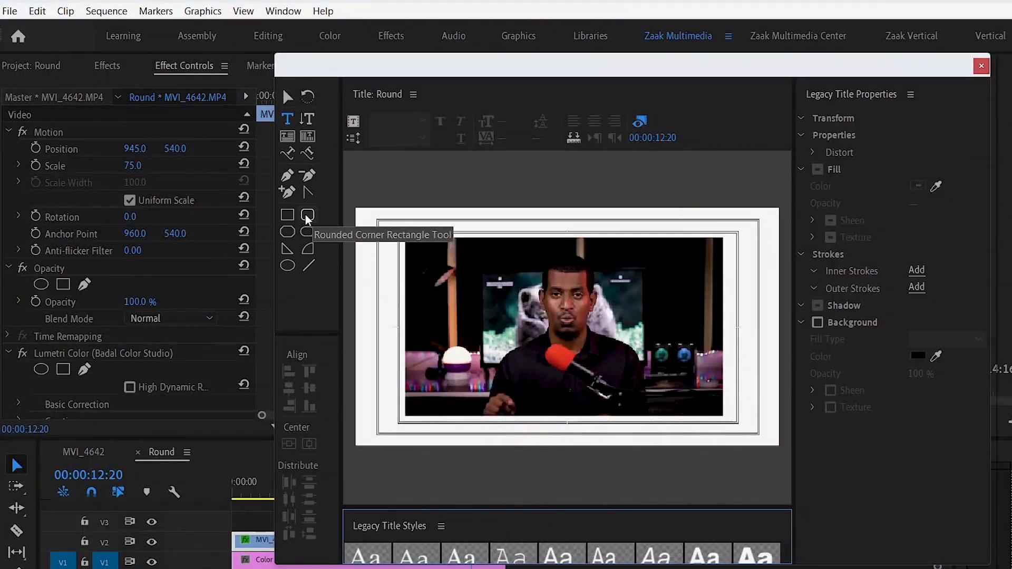
{"action": "left_click", "coordinate": [310, 214]}
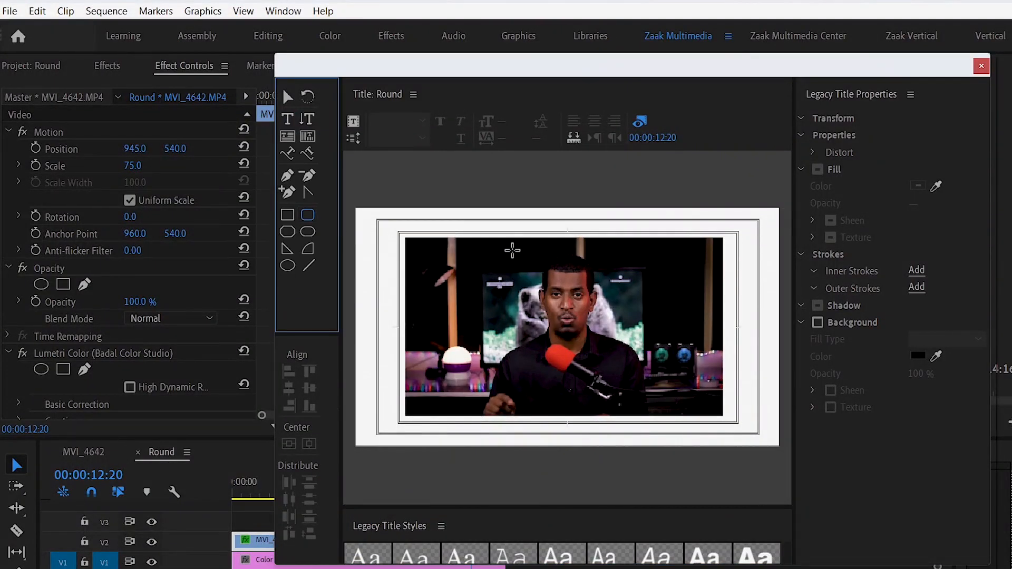
{"action": "mouse_move", "coordinate": [493, 240]}
{"action": "left_mouse_down"}
{"action": "mouse_move", "coordinate": [551, 358]}
{"action": "mouse_move", "coordinate": [618, 415]}
{"action": "left_mouse_up"}
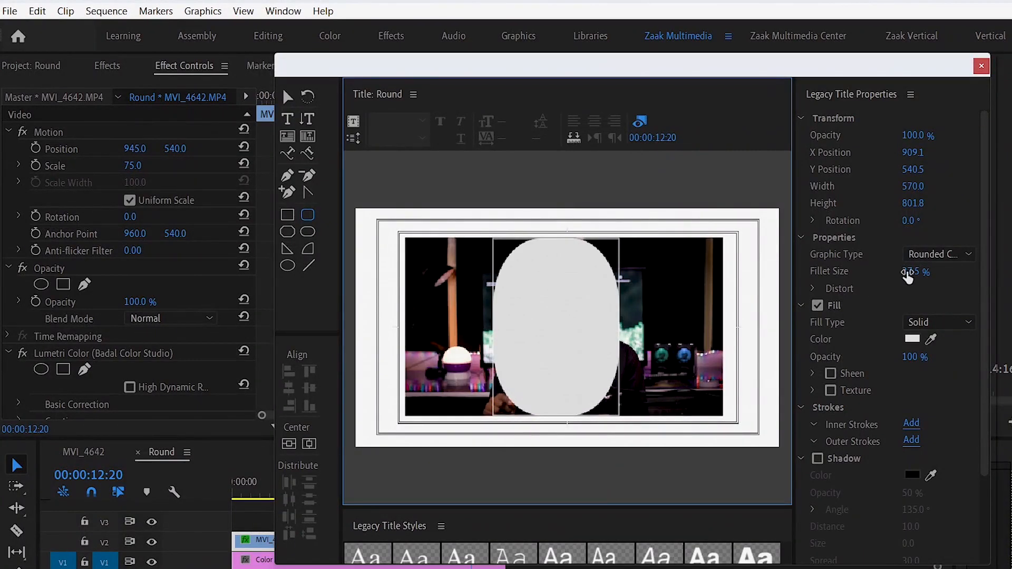
- Try different fillet sizes on the rectangle, up to 65.5%, and finish with a small fillet that rounds only the corners
{"action": "left_click_drag", "start_coordinate": [909, 274], "coordinate": [889, 275]}
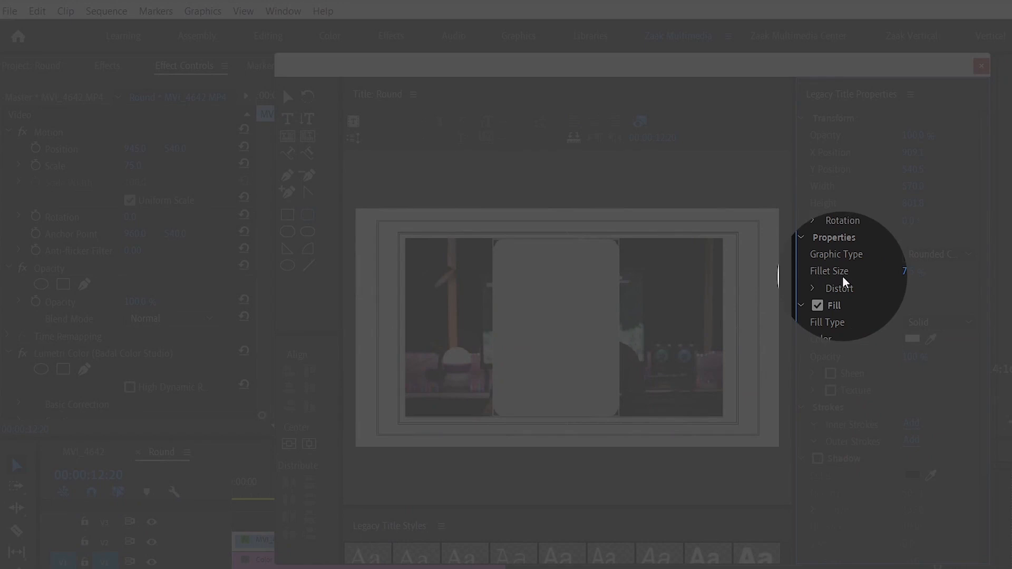
{"action": "left_click_drag", "start_coordinate": [906, 278], "coordinate": [903, 278]}
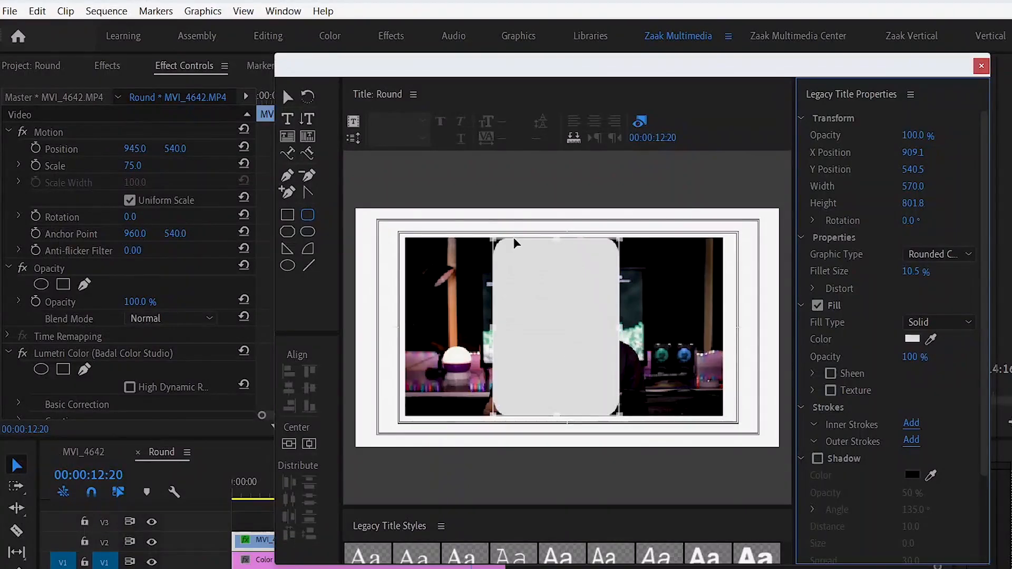
{"action": "left_click_drag", "start_coordinate": [904, 271], "coordinate": [962, 271]}
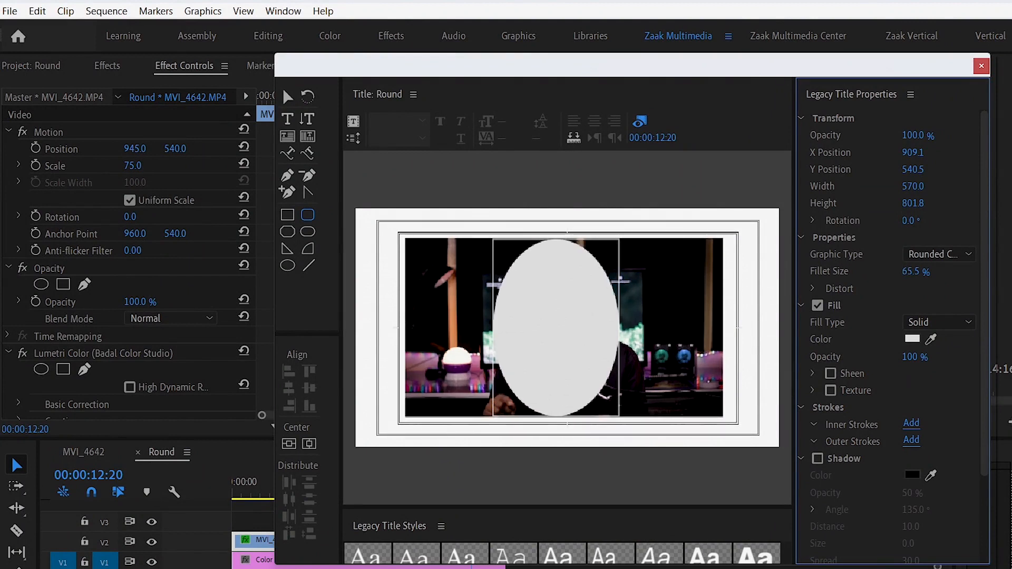
{"action": "left_click_drag", "start_coordinate": [962, 271], "coordinate": [905, 271]}
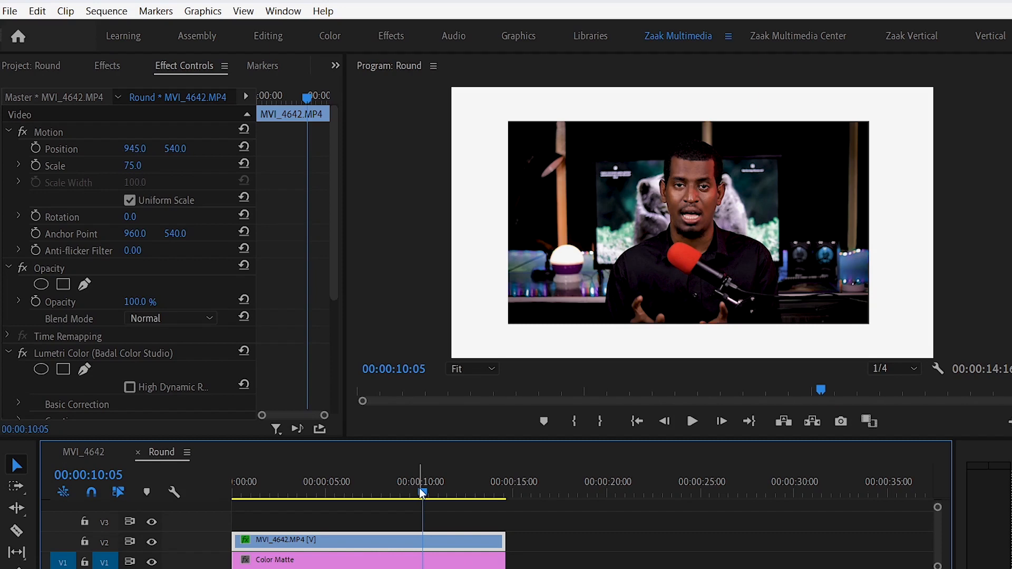
- Place the Round title at the start of V3, extend it to the video clip's end and move the playhead to 00:00:07:01
{"action": "left_click", "coordinate": [31, 66]}
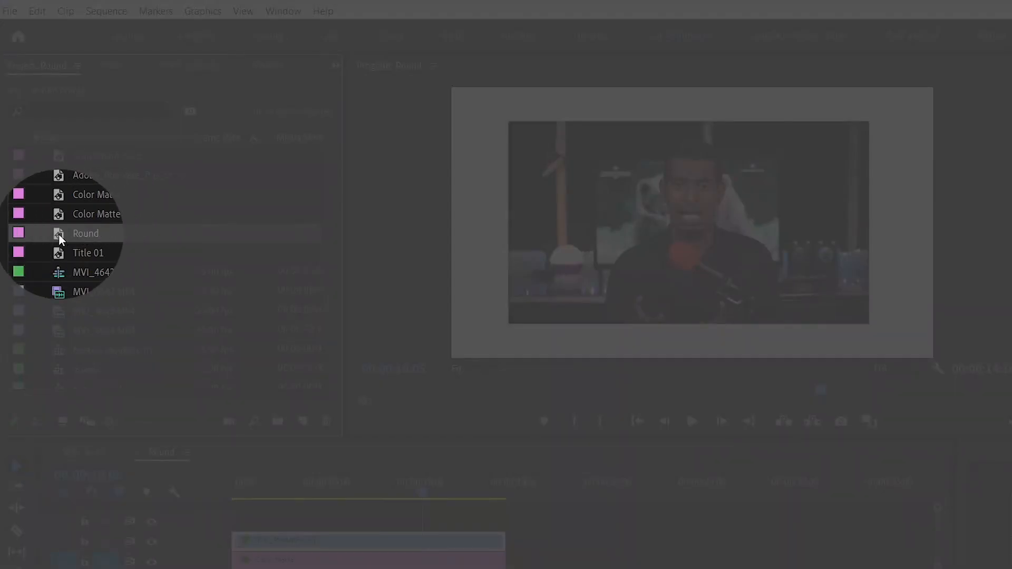
{"action": "left_click_drag", "start_coordinate": [59, 233], "coordinate": [224, 519]}
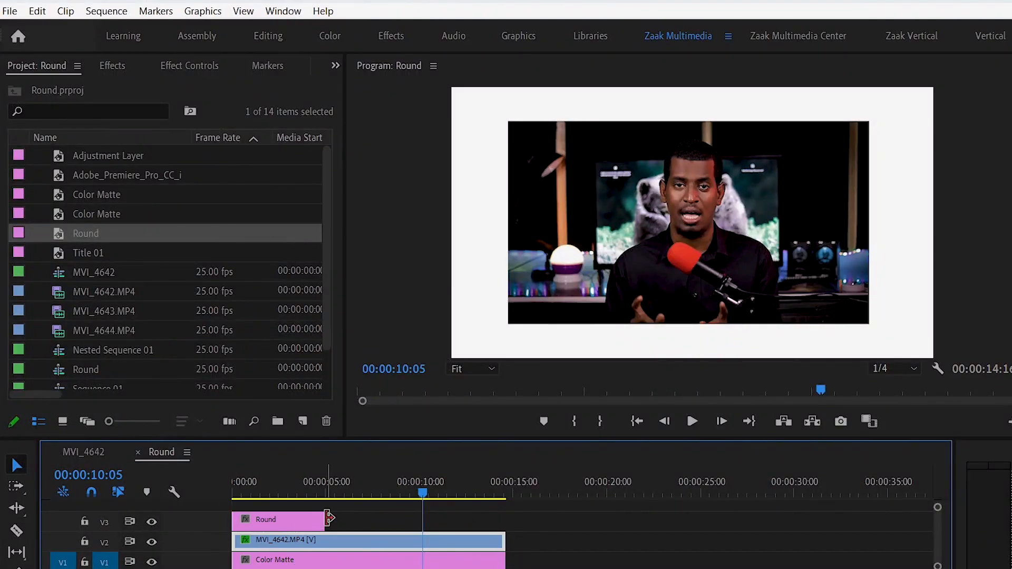
{"action": "left_click_drag", "start_coordinate": [324, 519], "coordinate": [503, 521]}
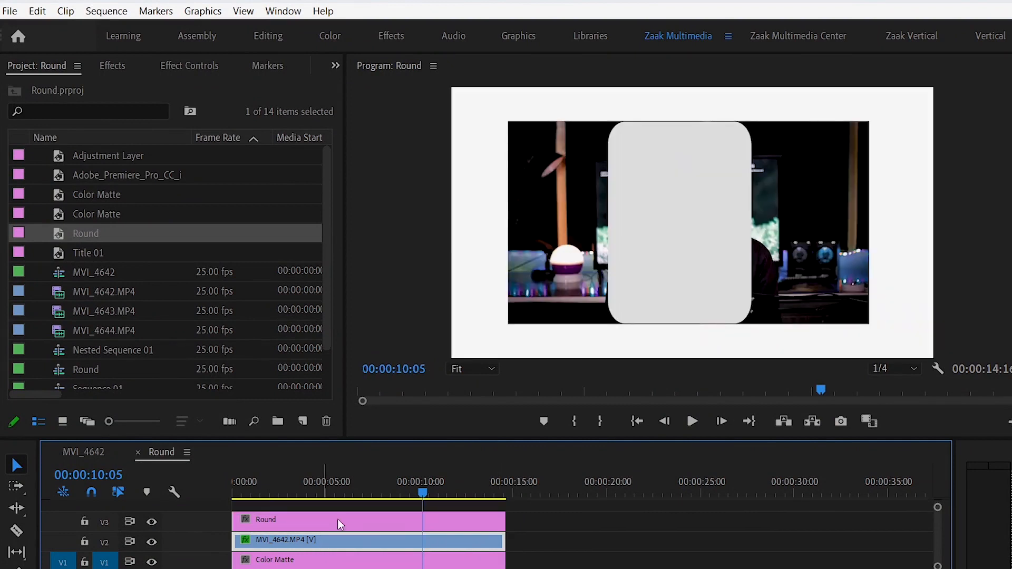
{"action": "left_click_drag", "start_coordinate": [393, 486], "coordinate": [366, 490]}
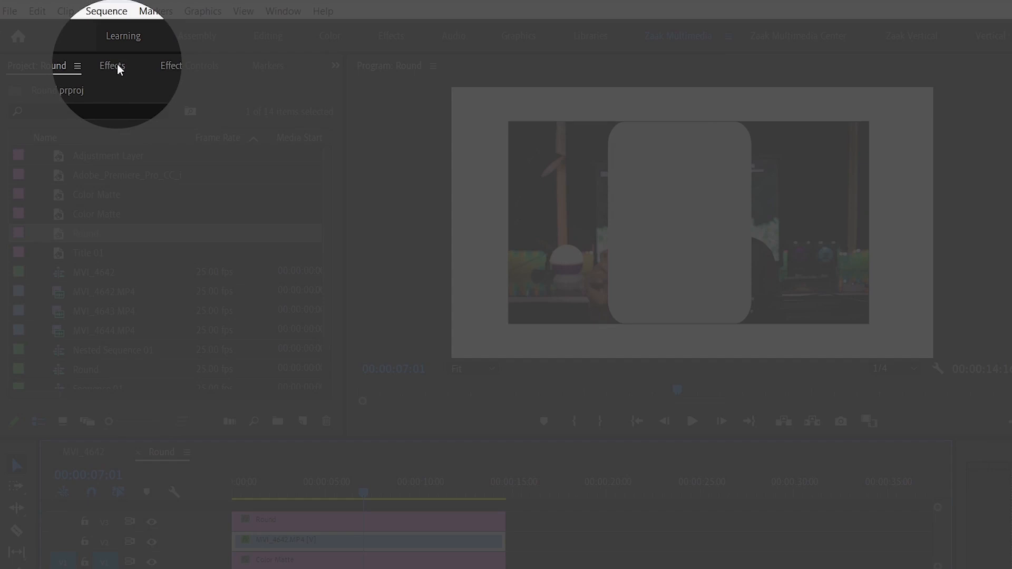
- Find the Track Matte Key effect and apply it to the MVI_4642.MP4 clip on V2
{"action": "left_click", "coordinate": [117, 64]}
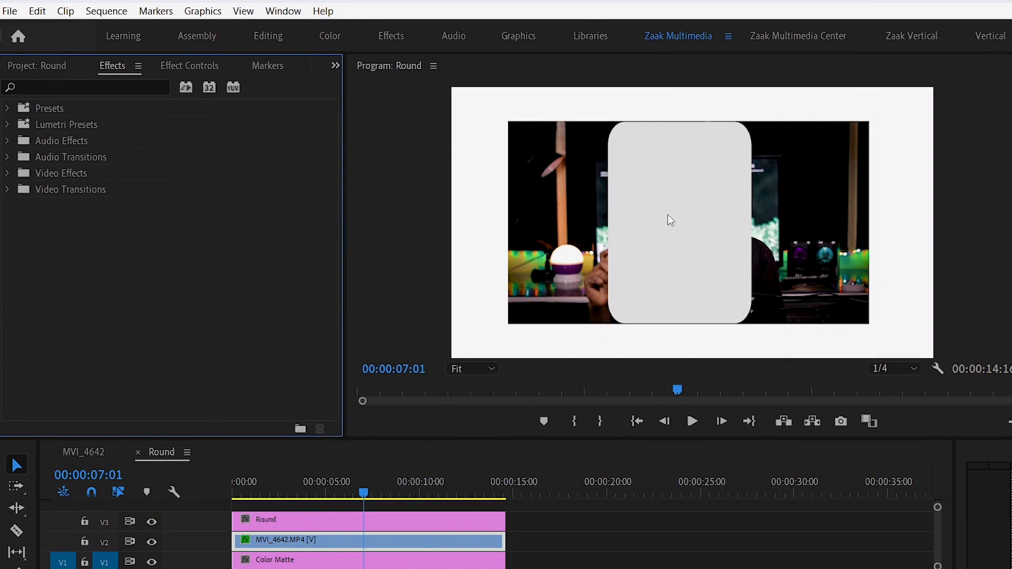
{"action": "left_click", "coordinate": [107, 89]}
{"action": "type", "text": "tra"}
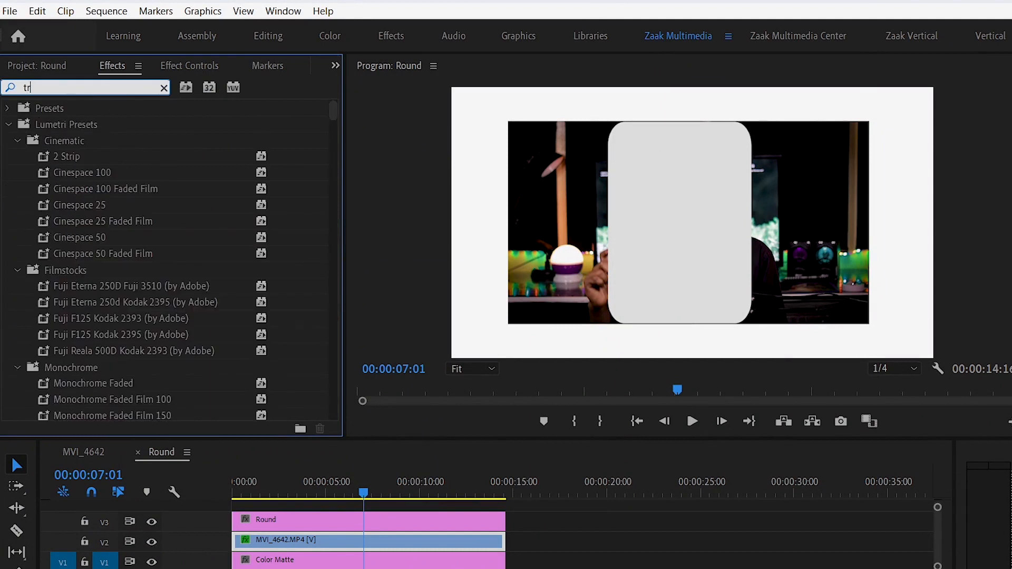
{"action": "type", "text": "ck"}
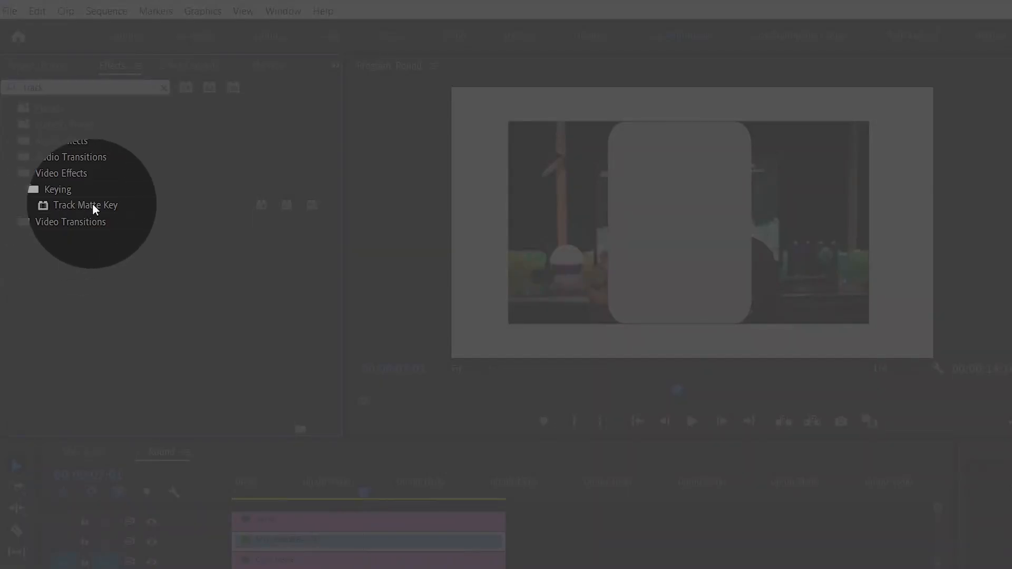
{"action": "left_click_drag", "start_coordinate": [56, 209], "coordinate": [276, 540]}
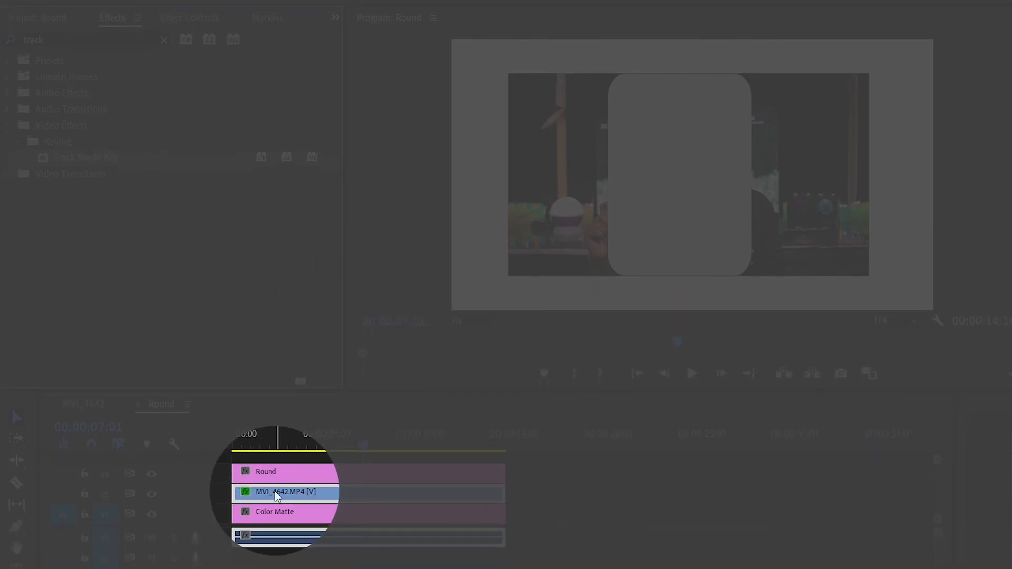
- Set the V2 clip's Track Matte Key to use Video 3 as its matte
{"action": "left_click", "coordinate": [196, 18]}
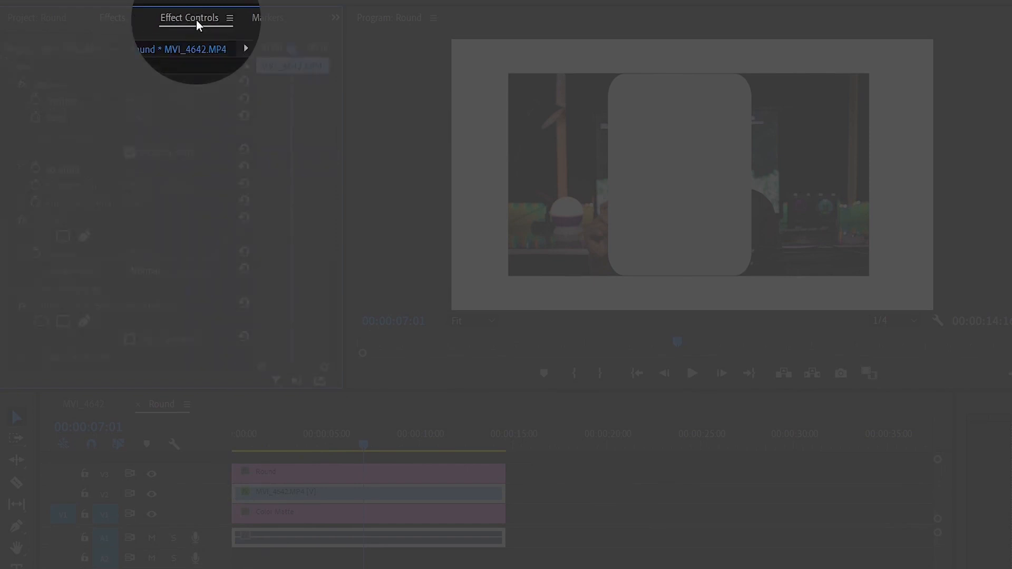
{"action": "left_click_drag", "start_coordinate": [332, 207], "coordinate": [319, 338]}
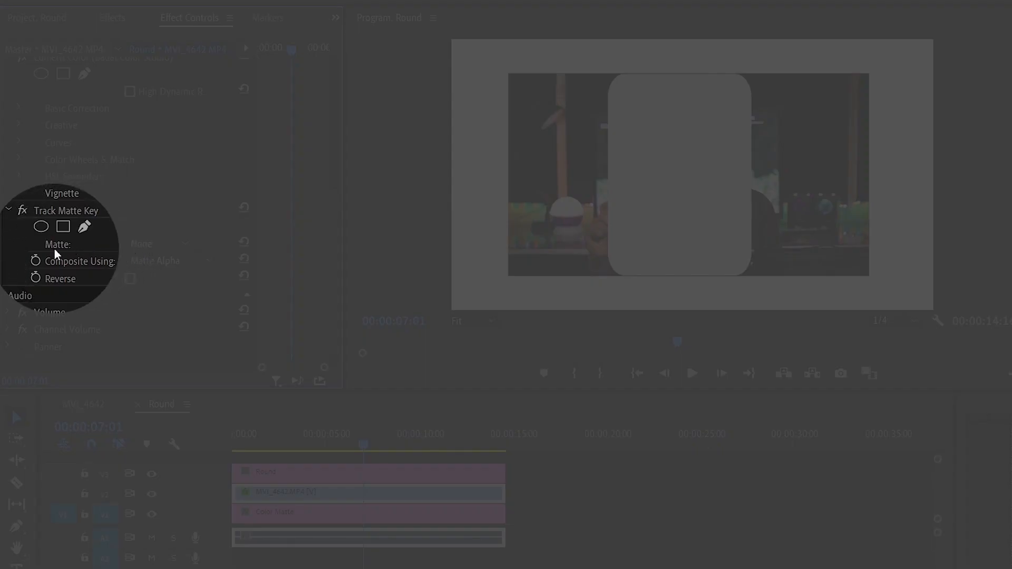
{"action": "left_click", "coordinate": [134, 243]}
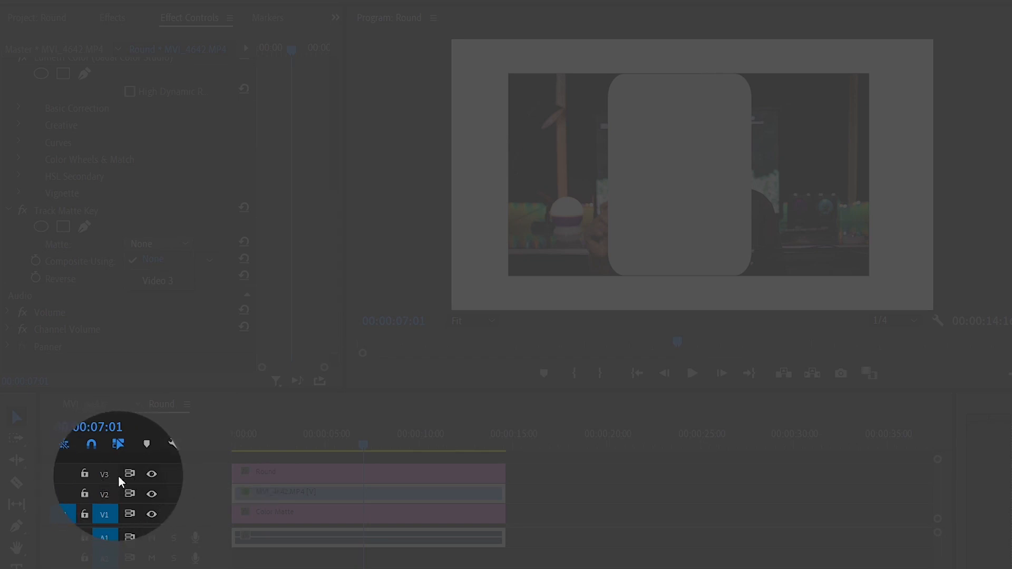
{"action": "left_click", "coordinate": [151, 283]}
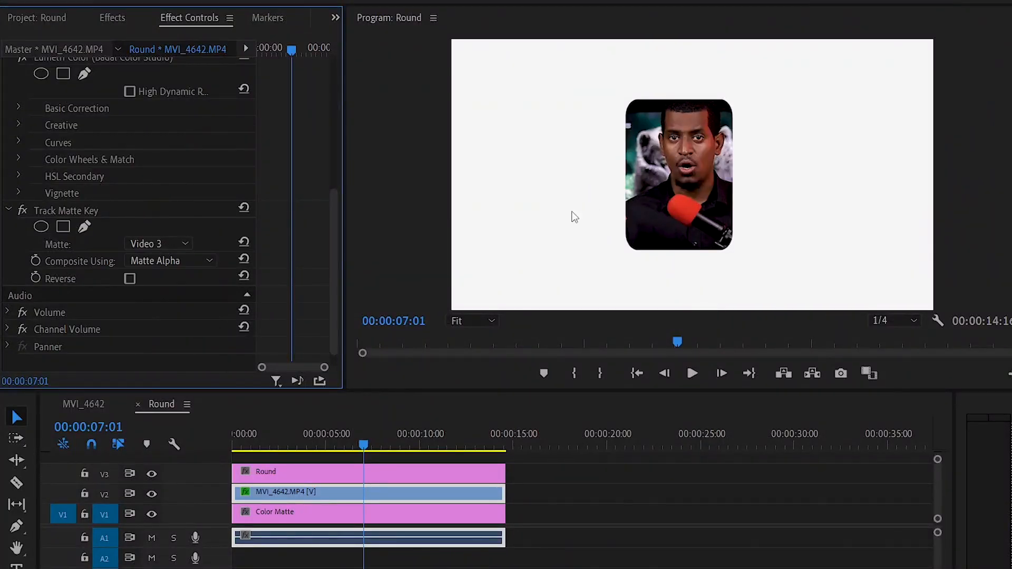
- Try enlarging the MVI_4642.MP4 clip on V2 to a scale of 101, and undo that change
{"action": "left_click_drag", "start_coordinate": [336, 228], "coordinate": [335, 112]}
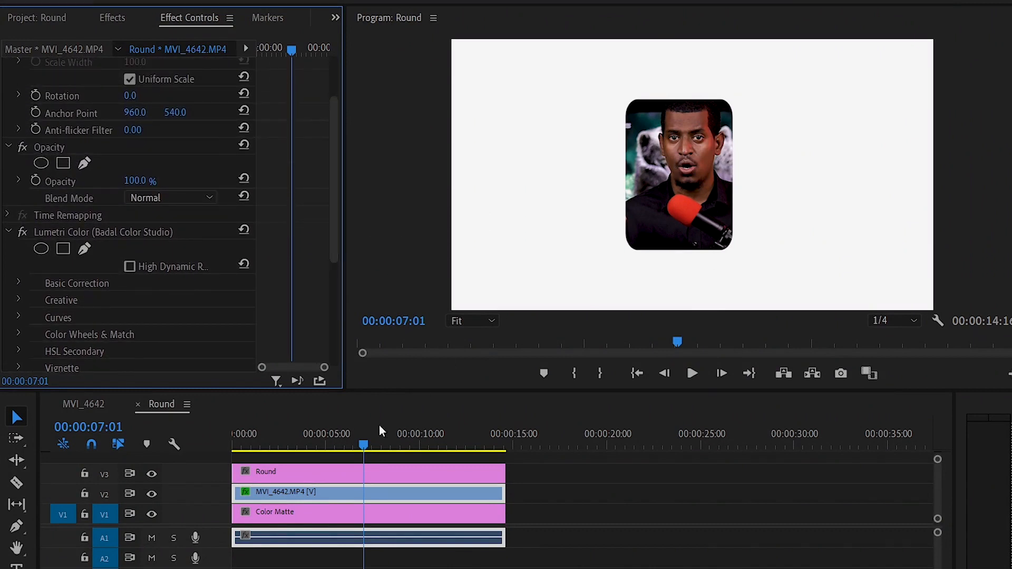
{"action": "left_click_drag", "start_coordinate": [330, 154], "coordinate": [331, 135]}
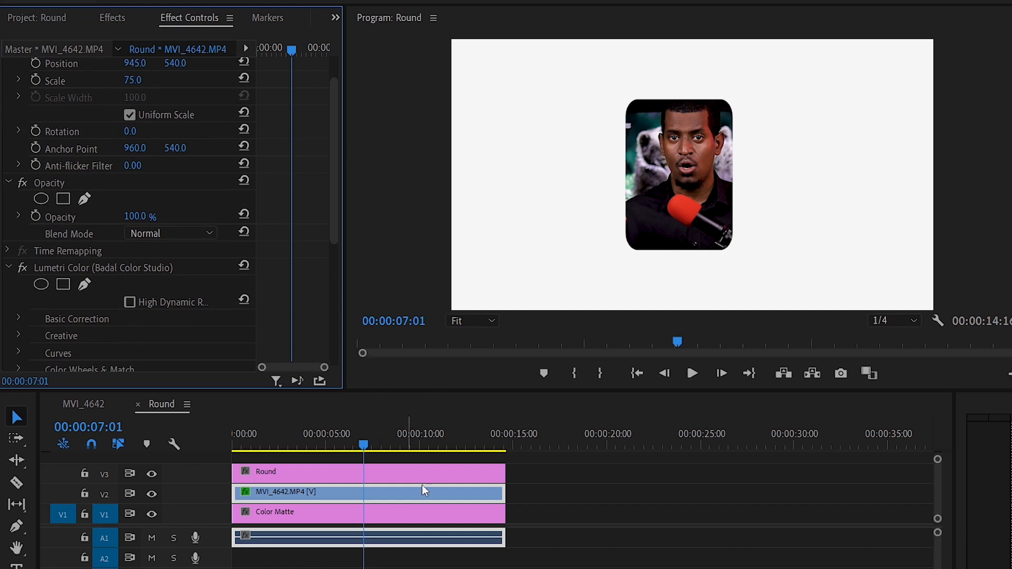
{"action": "left_click", "coordinate": [277, 489]}
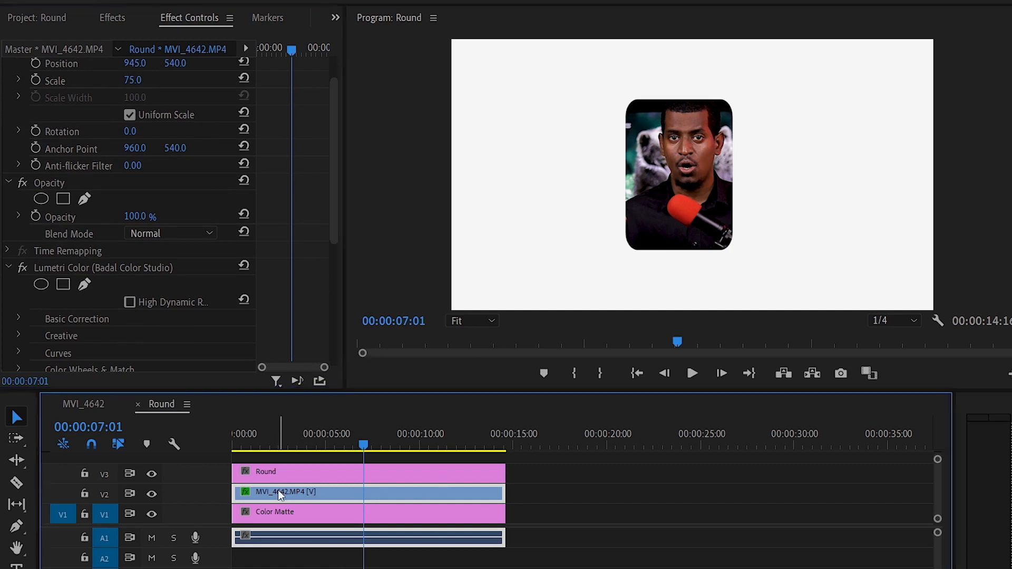
{"action": "left_click_drag", "start_coordinate": [334, 153], "coordinate": [332, 131]}
{"action": "left_click_drag", "start_coordinate": [132, 117], "coordinate": [155, 120]}
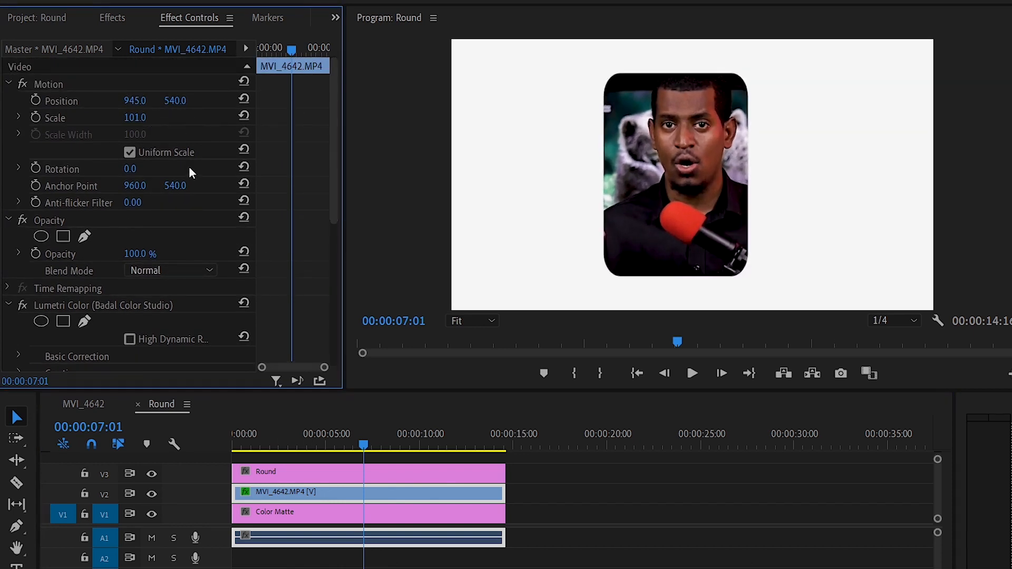
{"action": "key", "text": "ctrl+z"}
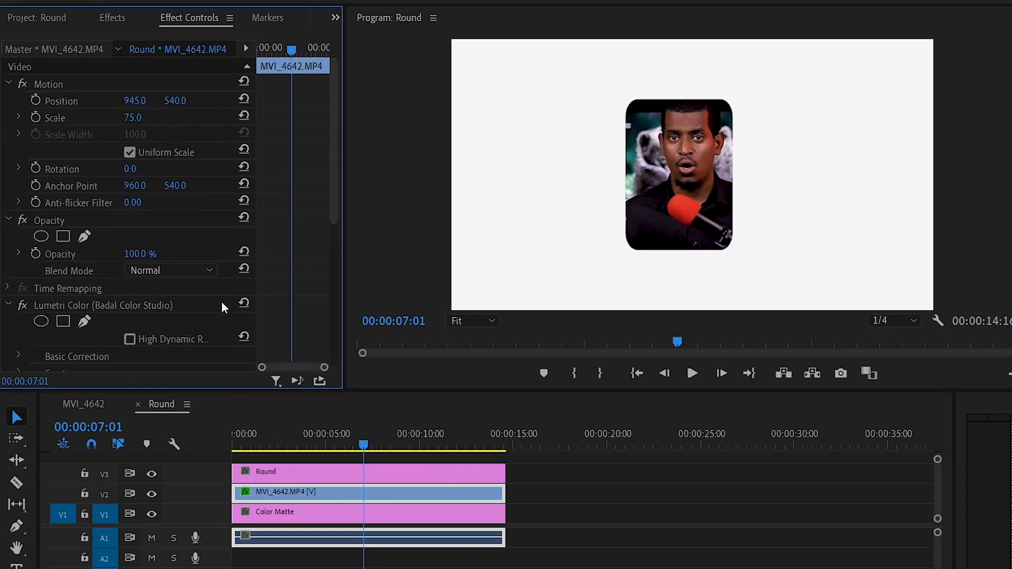
- Set the Round title's position to 1031, 498 and scale to 115, and shift the V2 clip to horizontal position 1636
{"action": "left_click", "coordinate": [265, 472]}
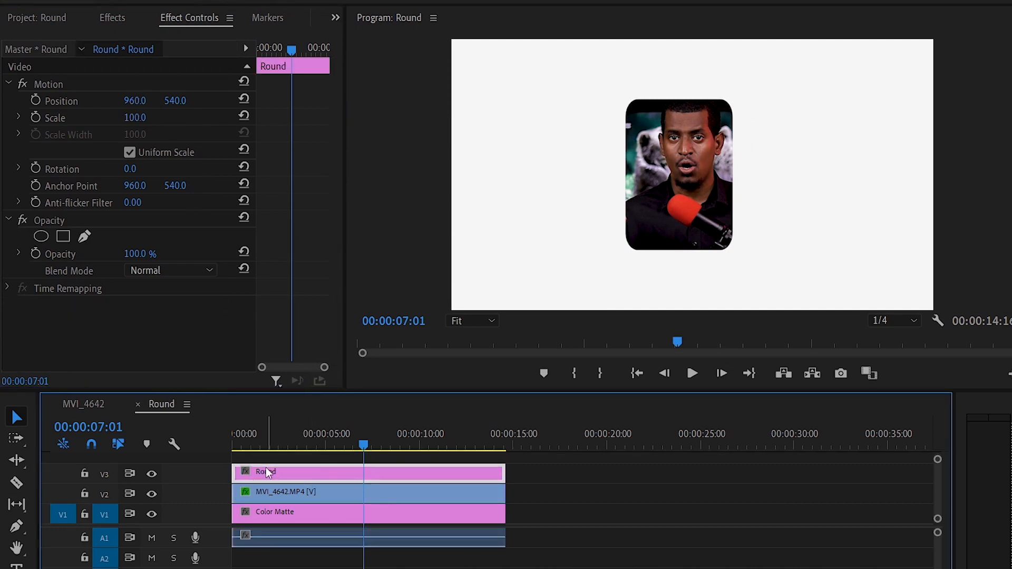
{"action": "mouse_move", "coordinate": [144, 105]}
{"action": "left_mouse_down"}
{"action": "mouse_move", "coordinate": [168, 100]}
{"action": "mouse_move", "coordinate": [136, 100]}
{"action": "mouse_move", "coordinate": [181, 100]}
{"action": "mouse_move", "coordinate": [138, 117]}
{"action": "mouse_move", "coordinate": [147, 119]}
{"action": "mouse_move", "coordinate": [135, 100]}
{"action": "mouse_move", "coordinate": [158, 101]}
{"action": "left_mouse_up"}
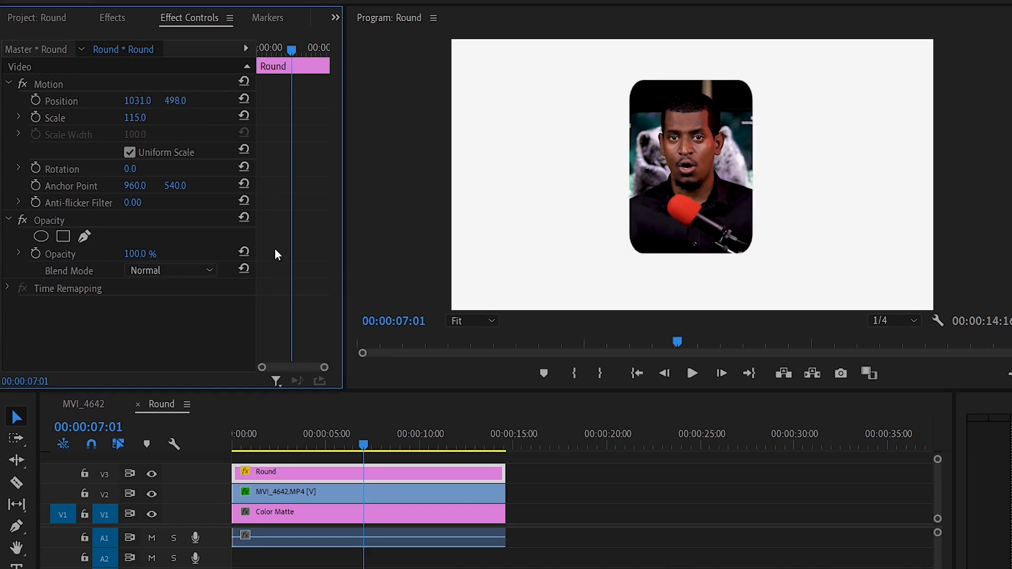
{"action": "left_click", "coordinate": [288, 496]}
{"action": "left_click_drag", "start_coordinate": [152, 105], "coordinate": [515, 105]}
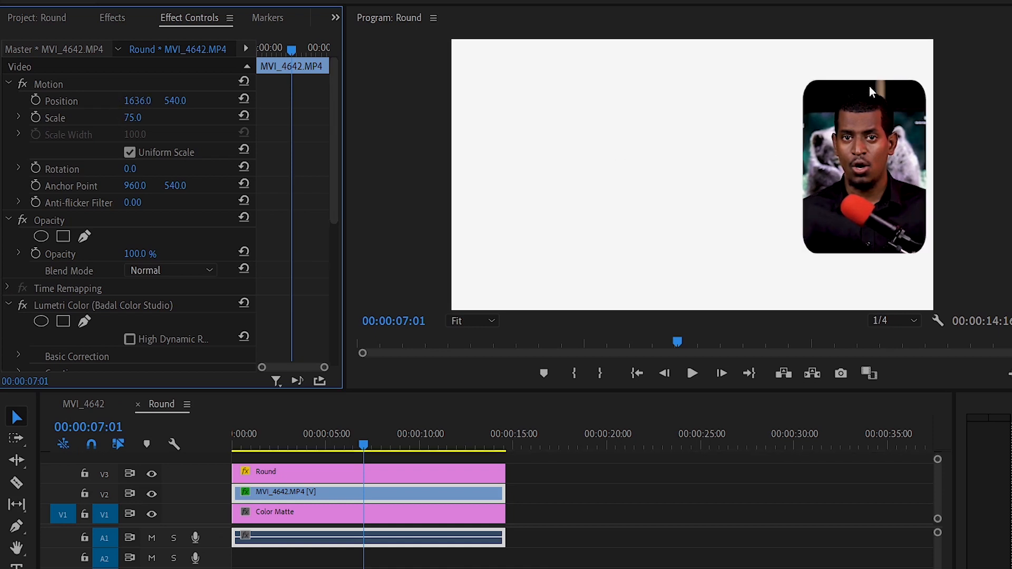
- Select the Round title and preview the sequence from 00:00:00:05, stopping playback at about 00:00:04:08
{"action": "left_click_drag", "start_coordinate": [290, 444], "coordinate": [441, 423]}
{"action": "left_click", "coordinate": [265, 469]}
{"action": "left_click", "coordinate": [236, 423]}
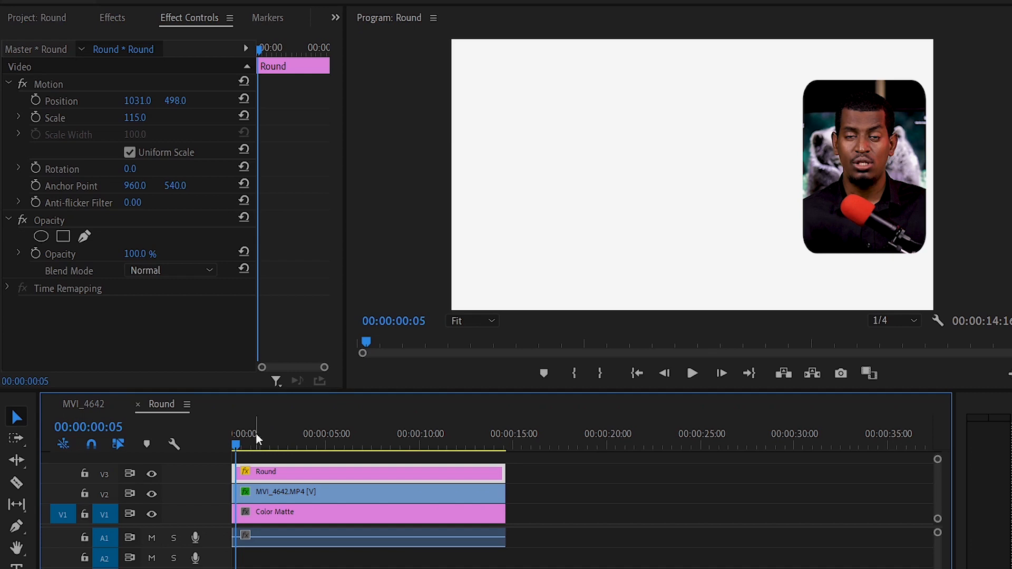
{"action": "key", "text": "space"}
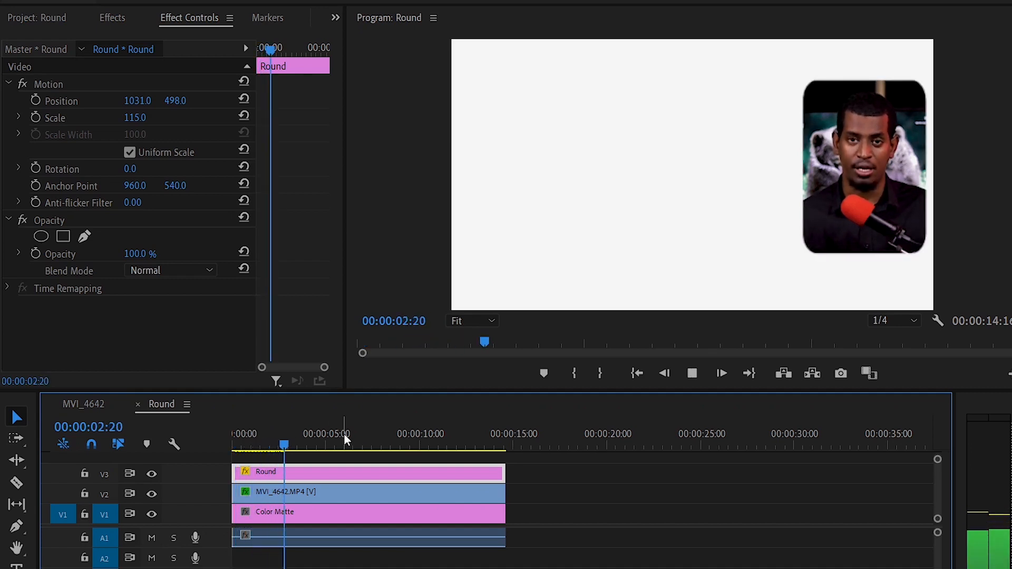
{"action": "key", "text": "space"}
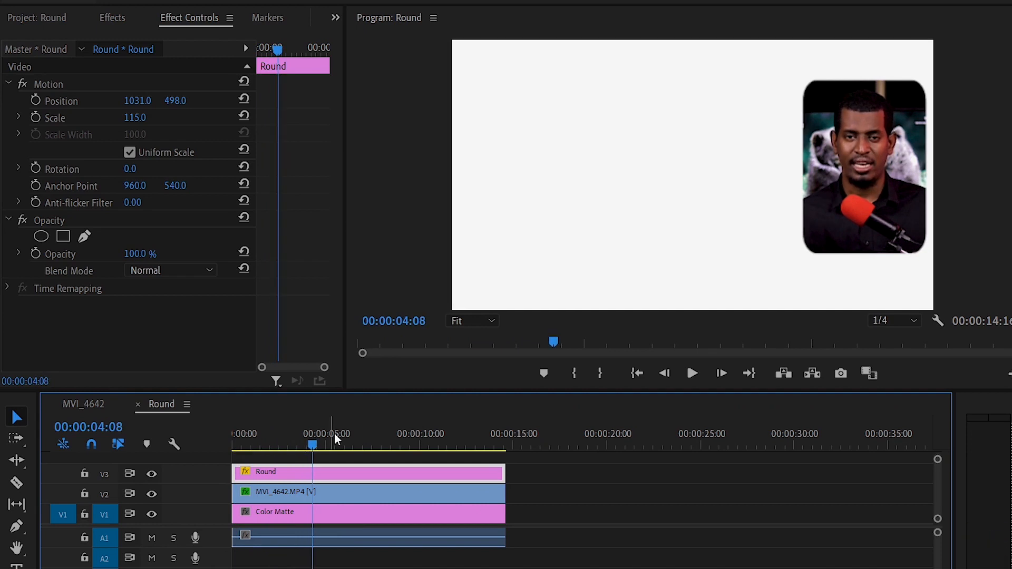
- Recolor the Color Matte clip on V1 to a fully saturated orange-yellow with a hue of 43°
{"action": "left_click", "coordinate": [242, 537]}
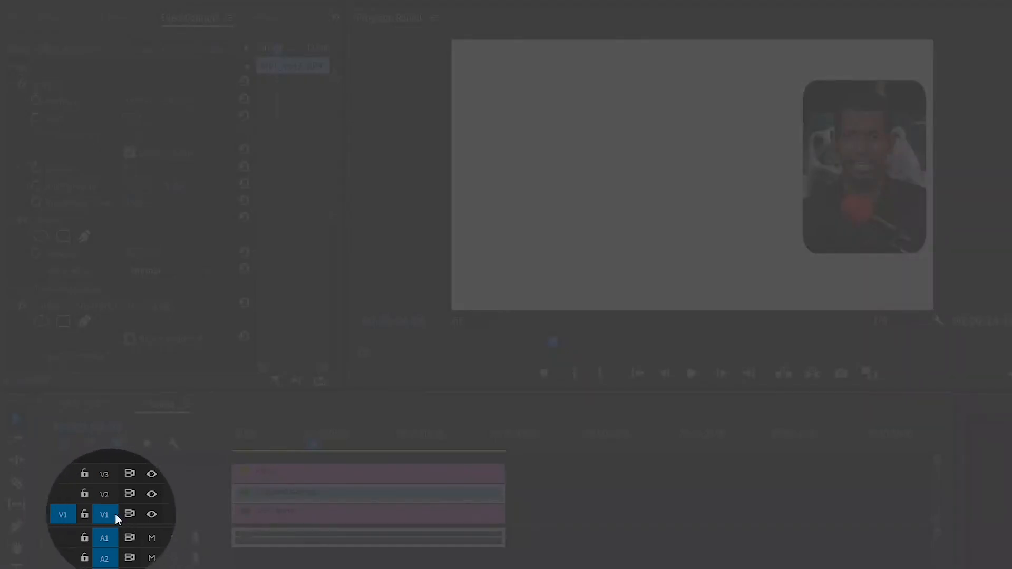
{"action": "left_click", "coordinate": [296, 515]}
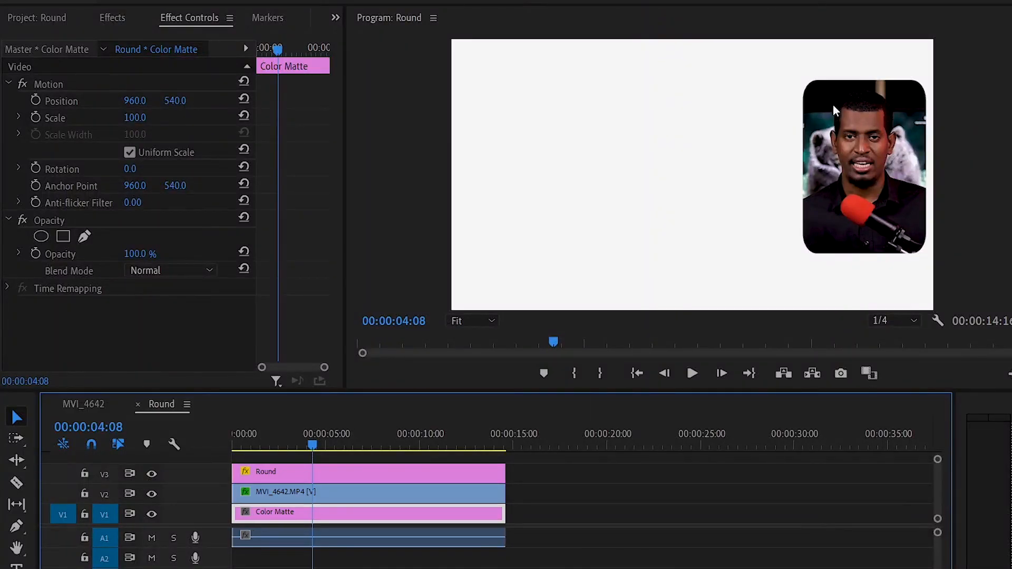
{"action": "double_click", "coordinate": [270, 514]}
{"action": "left_click_drag", "start_coordinate": [654, 208], "coordinate": [654, 197]}
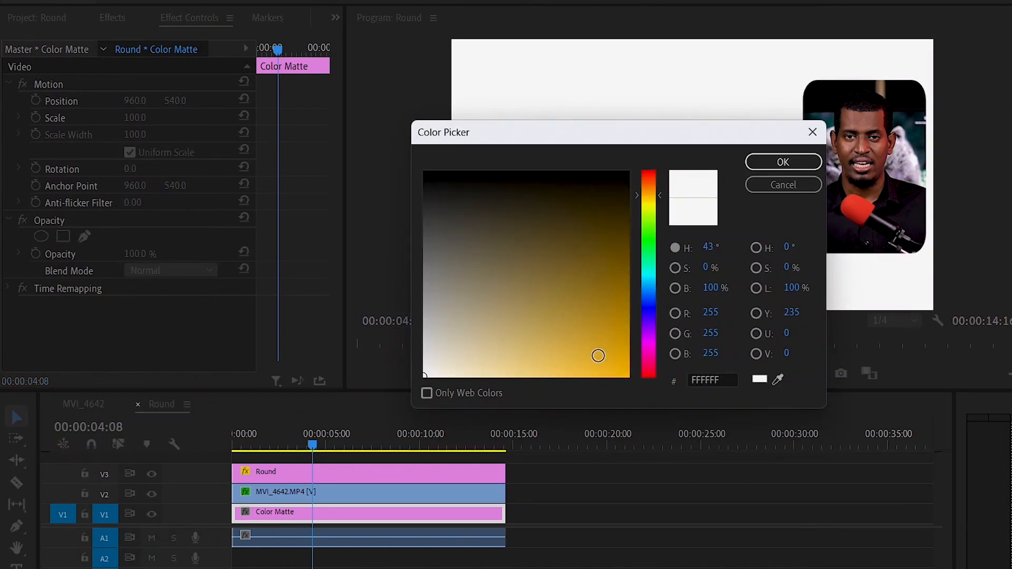
{"action": "left_click_drag", "start_coordinate": [598, 356], "coordinate": [626, 374]}
{"action": "left_click", "coordinate": [778, 161]}
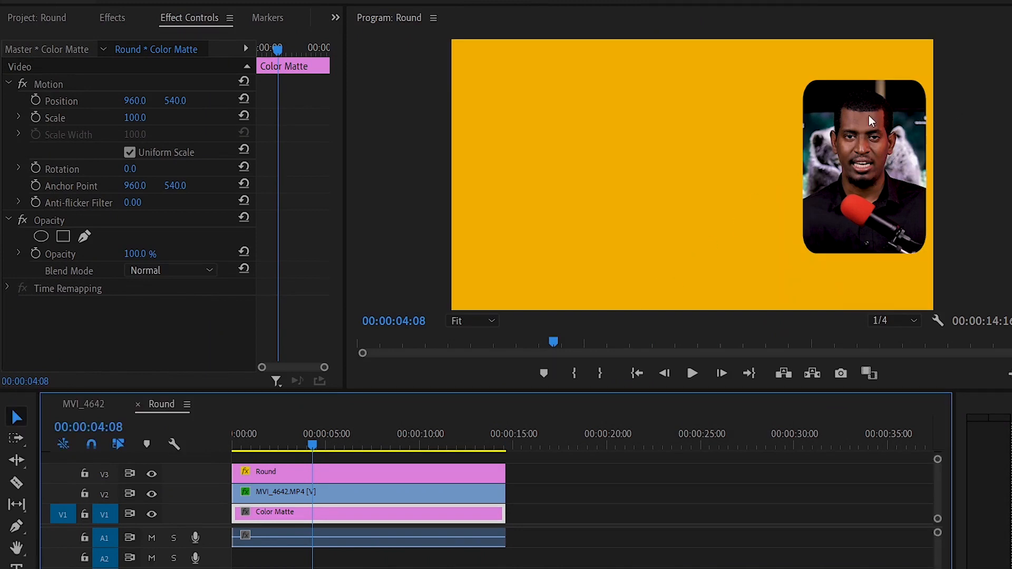
- Preview the Round sequence from 00:00:00:05 with the recolored background, and park the playhead at 00:00:08:14
{"action": "left_click_drag", "start_coordinate": [334, 444], "coordinate": [238, 434]}
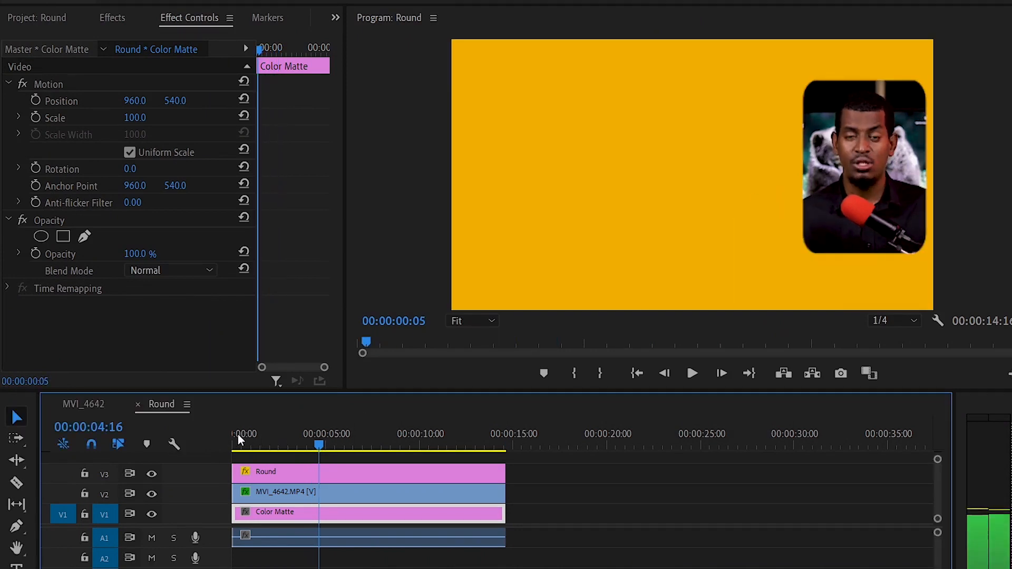
{"action": "key", "text": "space"}
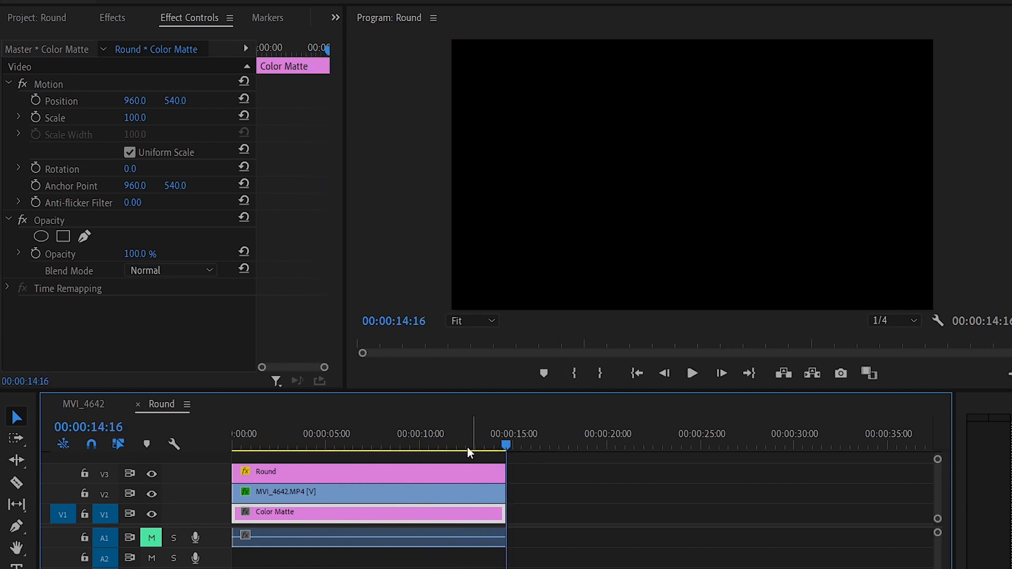
{"action": "left_click_drag", "start_coordinate": [441, 448], "coordinate": [394, 444]}
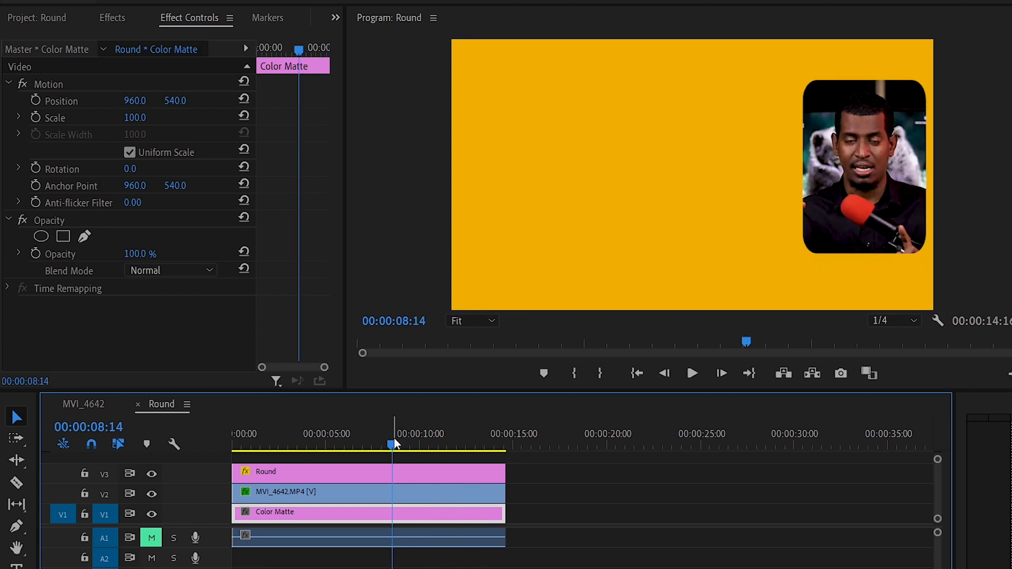